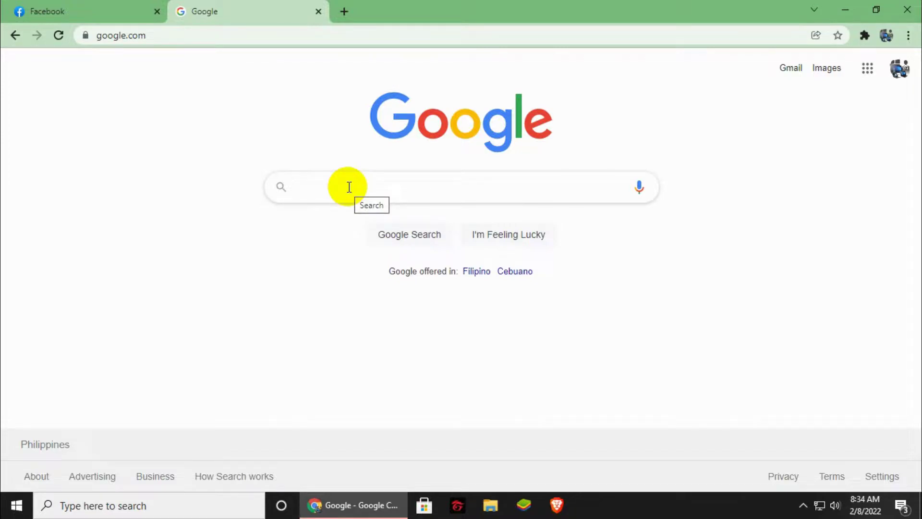
Step: Search Google for "gigabyte ga-b85m-hd3 drivers" and open Gigabyte's GA-B85M-HD3 (rev. 3.0) support page
text(gi)
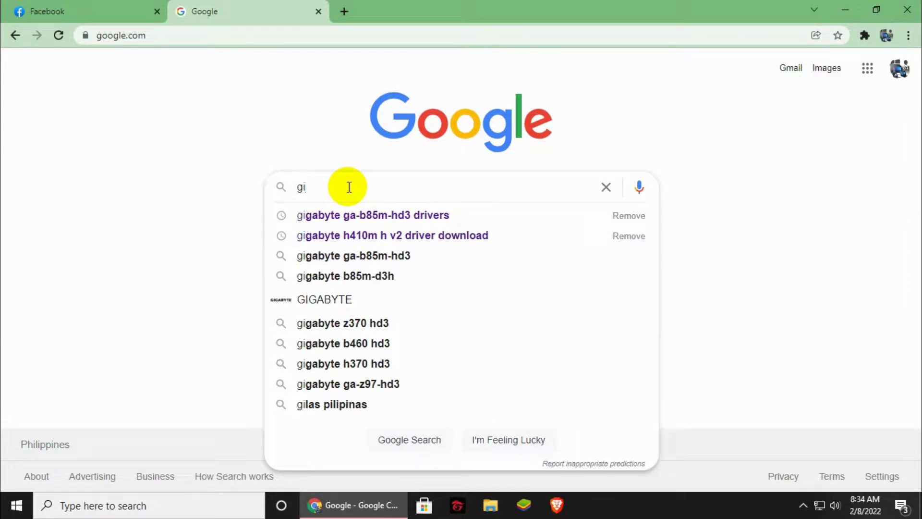
click(354, 218)
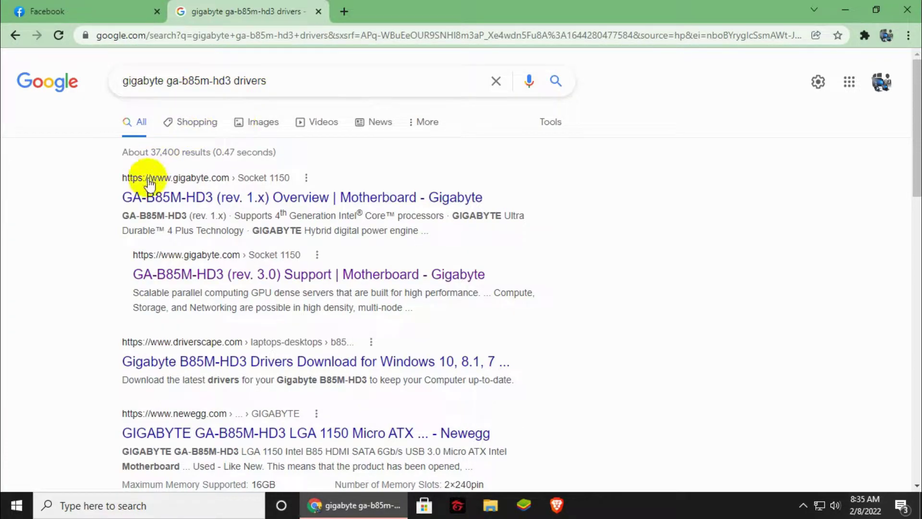
click(236, 281)
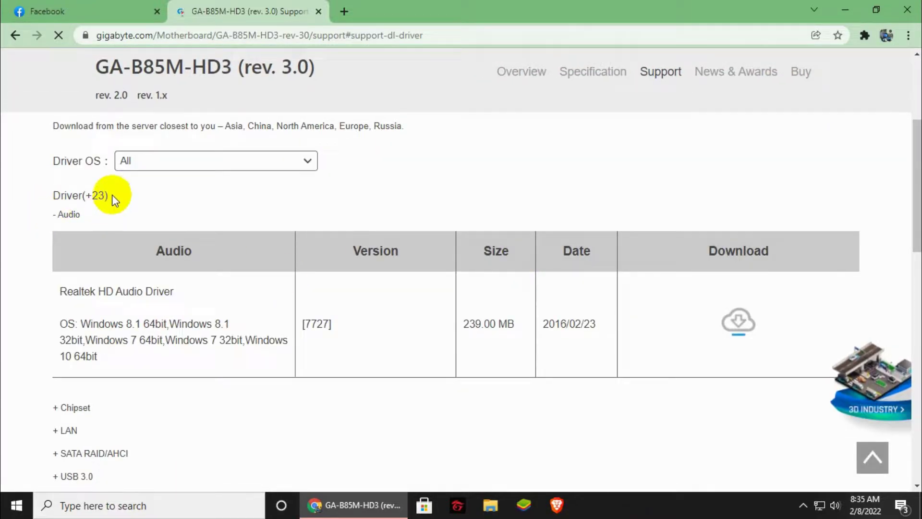
Step: Filter the motherboard's driver list to Windows 10 64bit
click(225, 169)
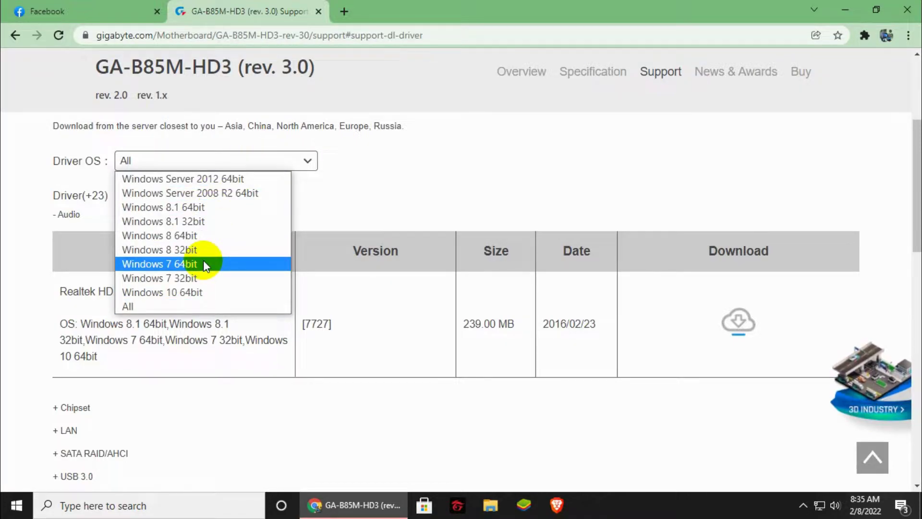
click(193, 294)
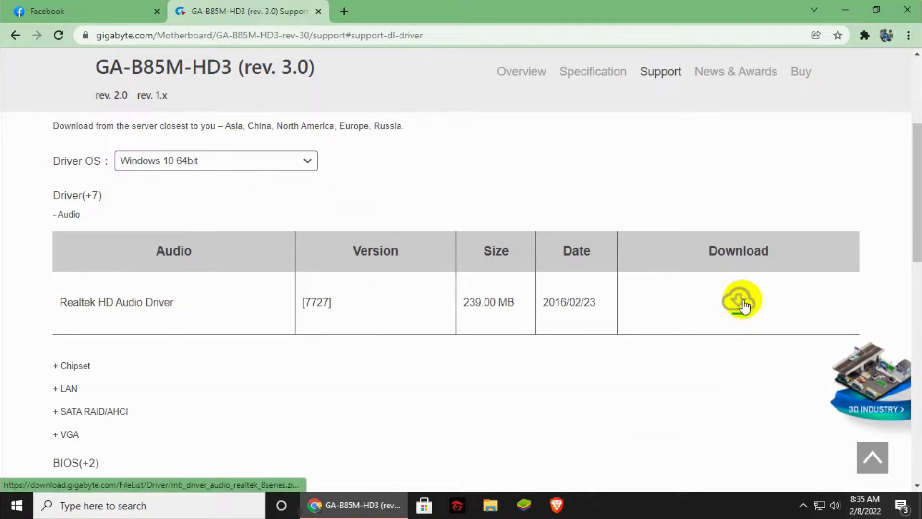
Step: Examine the available downloads in the Chipset, LAN, SATA RAID/AHCI and VGA driver categories
scroll(430, 358, down, 3)
click(76, 233)
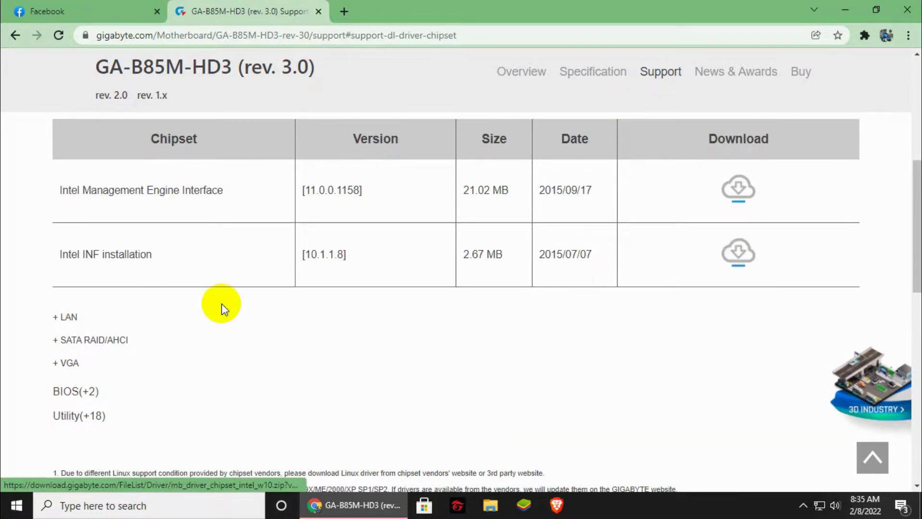
click(64, 317)
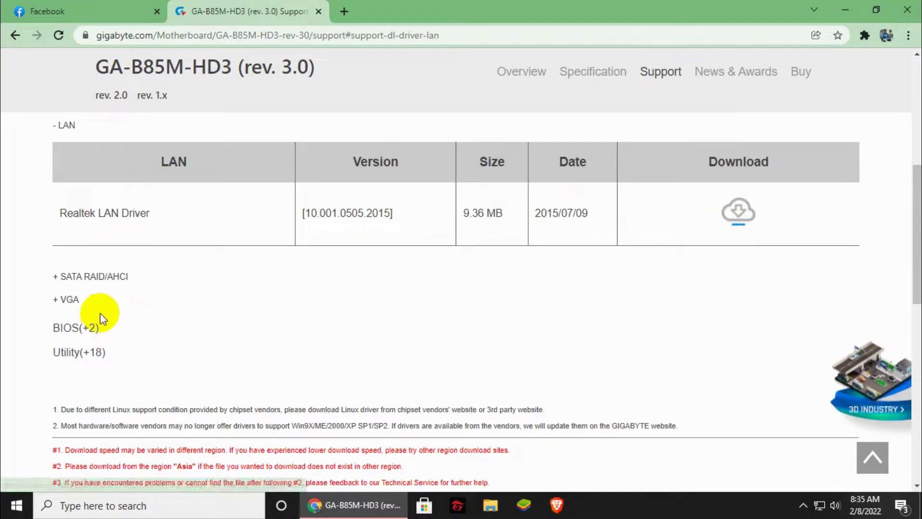
click(71, 287)
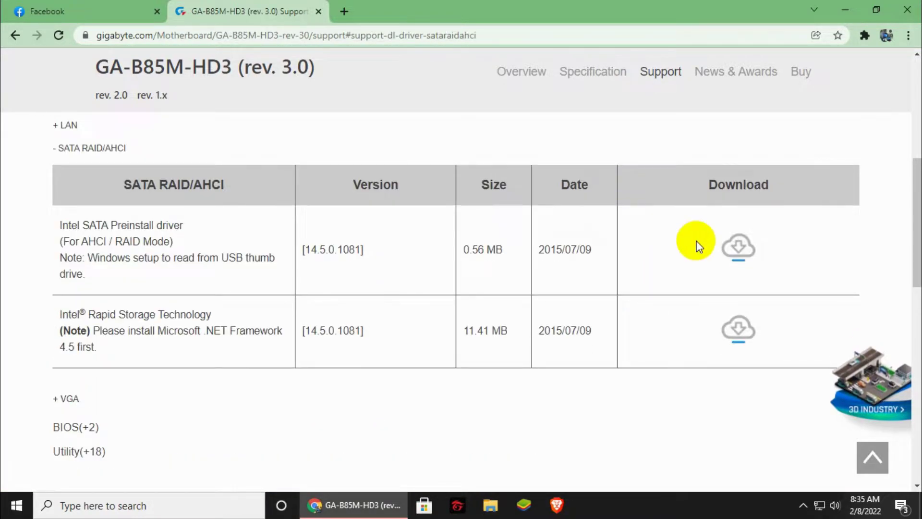
click(67, 399)
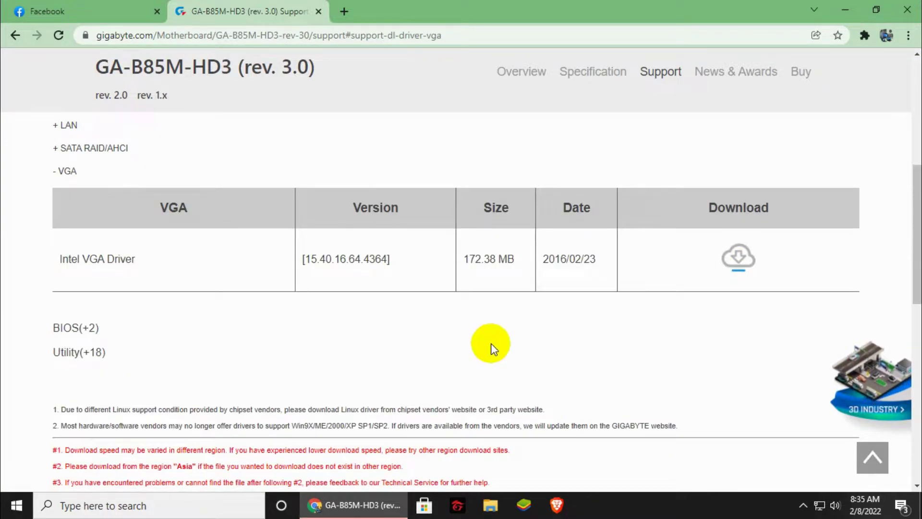
scroll(491, 343, up, 3)
scroll(532, 347, down, 2)
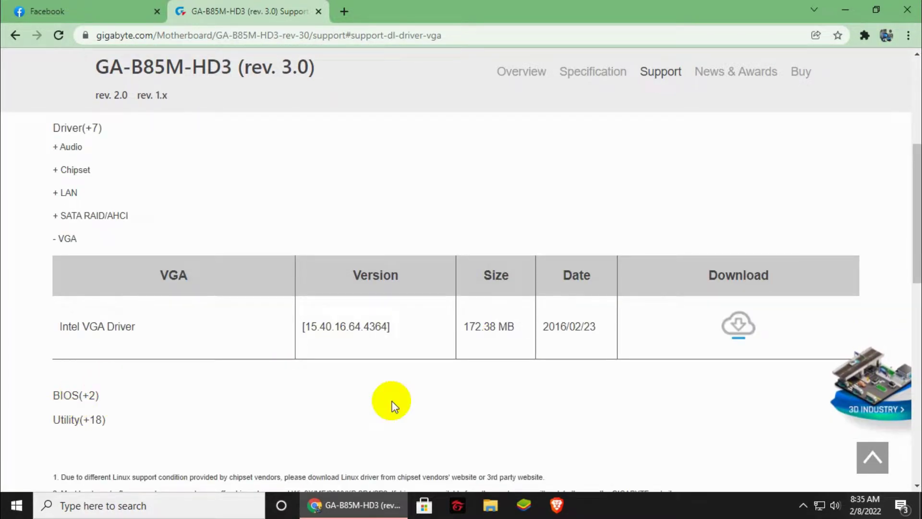
scroll(516, 402, up, 2)
scroll(521, 404, down, 1)
scroll(786, 333, up, 5)
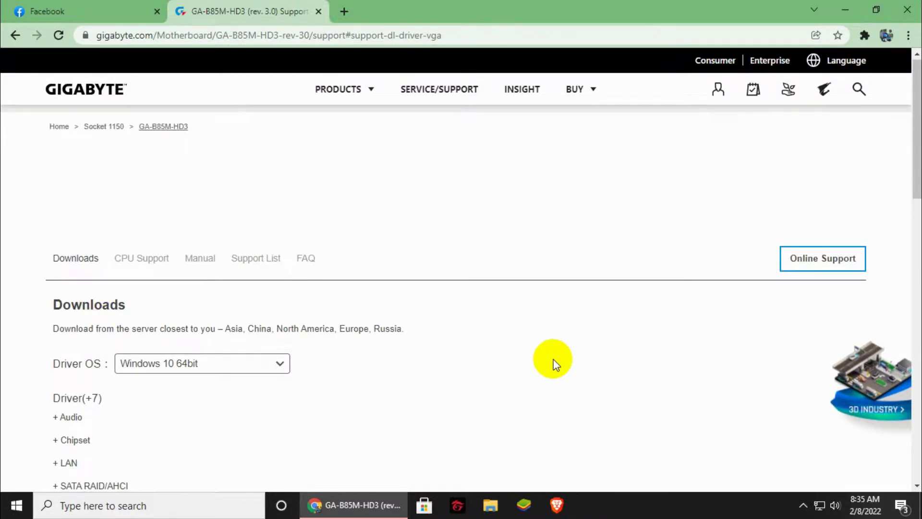
scroll(558, 361, down, 5)
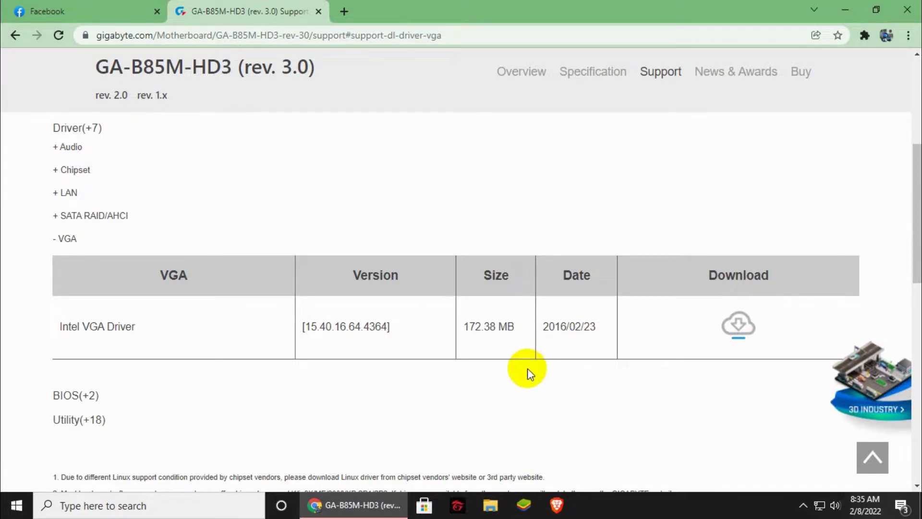
Step: View the browser's download list, then switch to File Explorer and open the New Download folder inside Downloads > Download
key(ctrl+j)
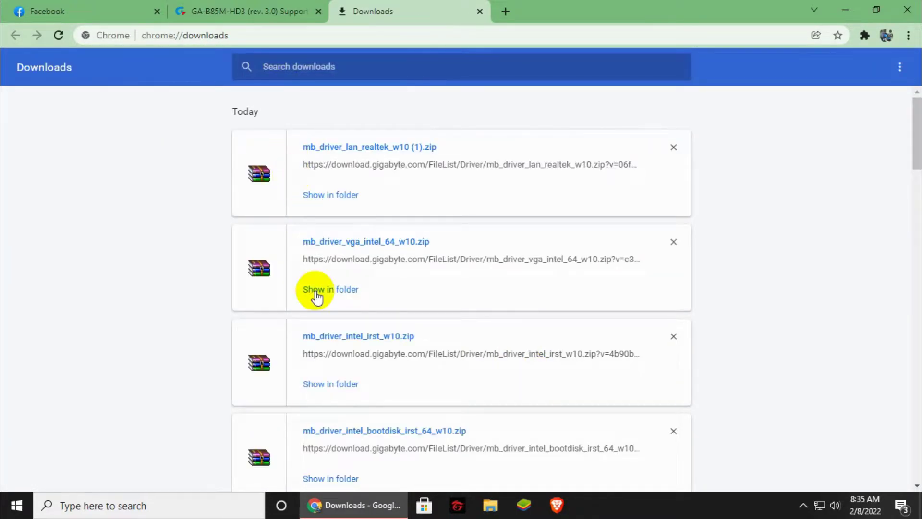
click(493, 505)
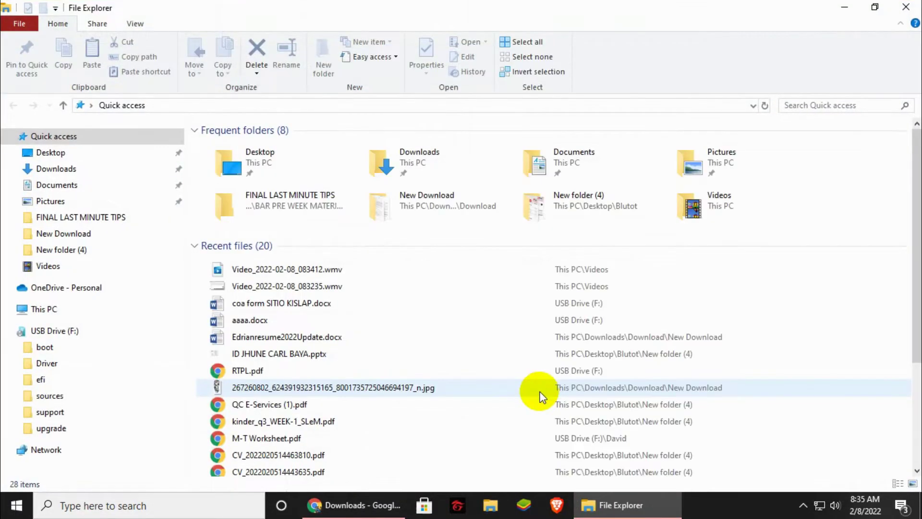
click(57, 169)
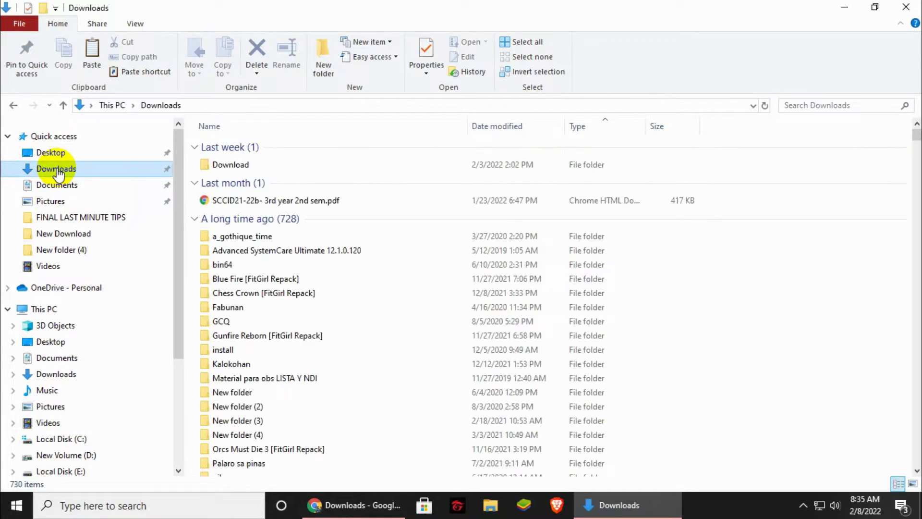
double_click(234, 166)
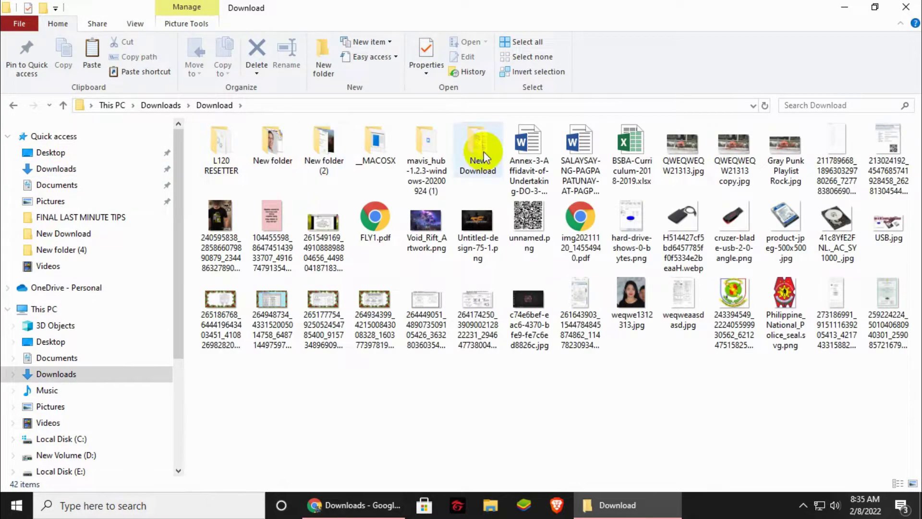
double_click(478, 147)
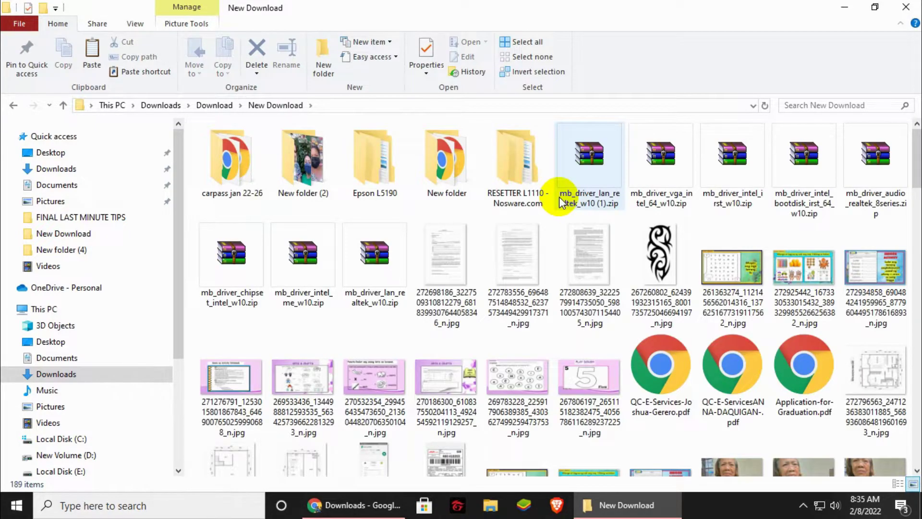
Step: Select all eight mb_driver zip archives in the New Download folder, covering LAN, VGA, storage, audio, chipset and management engine
click(594, 175)
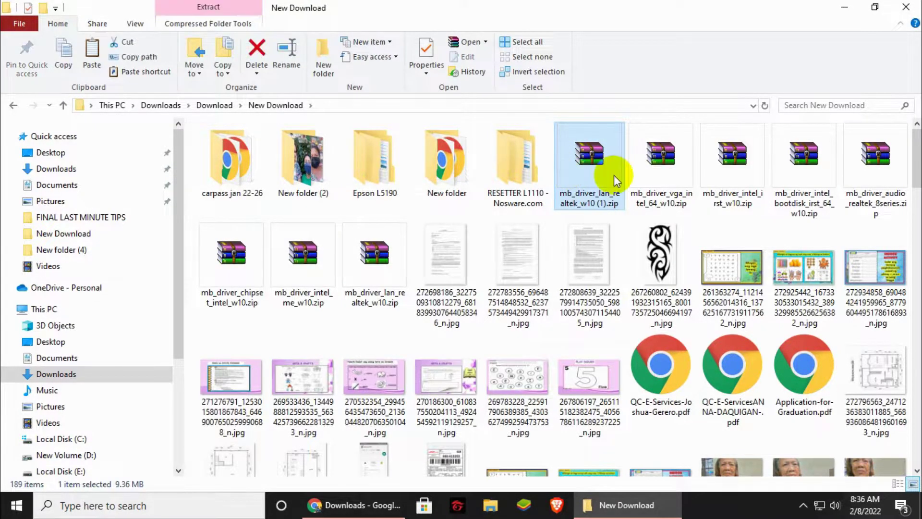
ctrl+click(681, 178)
ctrl+click(733, 161)
ctrl+click(803, 158)
ctrl+click(896, 151)
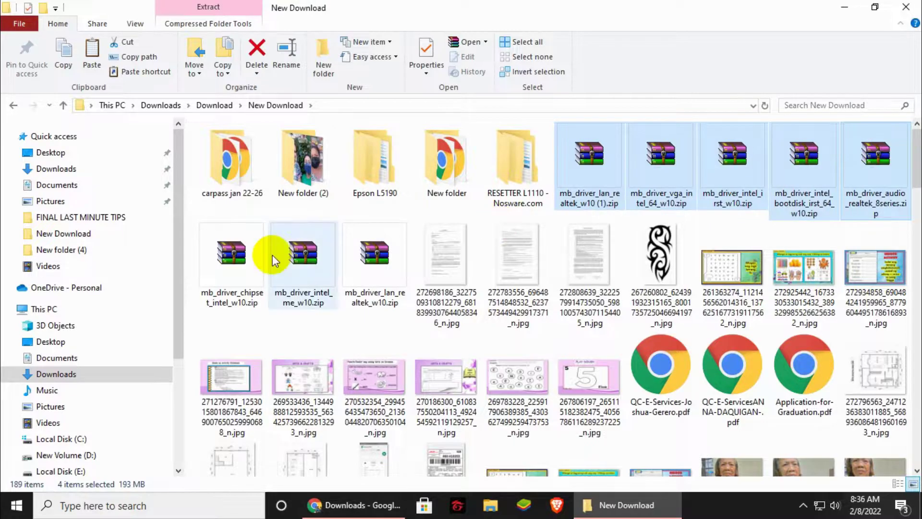
ctrl+click(233, 272)
ctrl+click(324, 266)
ctrl+click(347, 264)
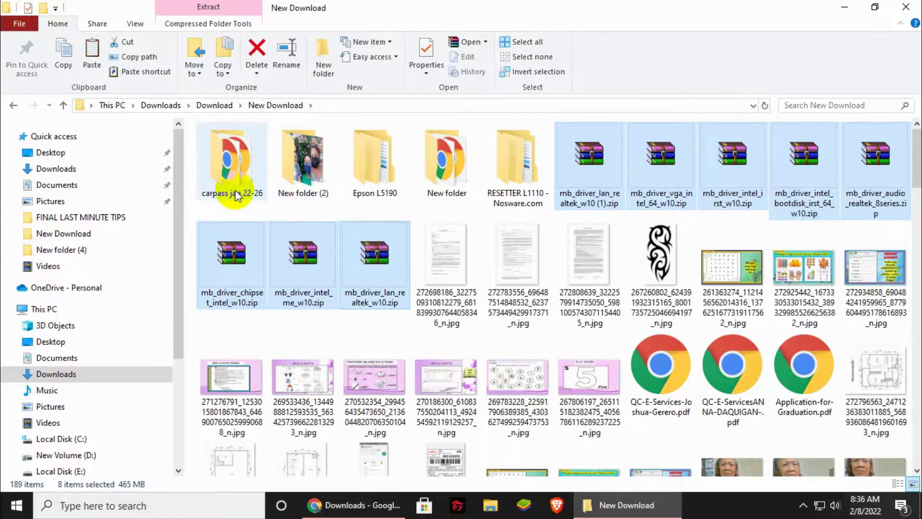
Step: Review the driver archives in the Driver folder on USB Drive (F:), and close the File Explorer window
drag(179, 303, 178, 350)
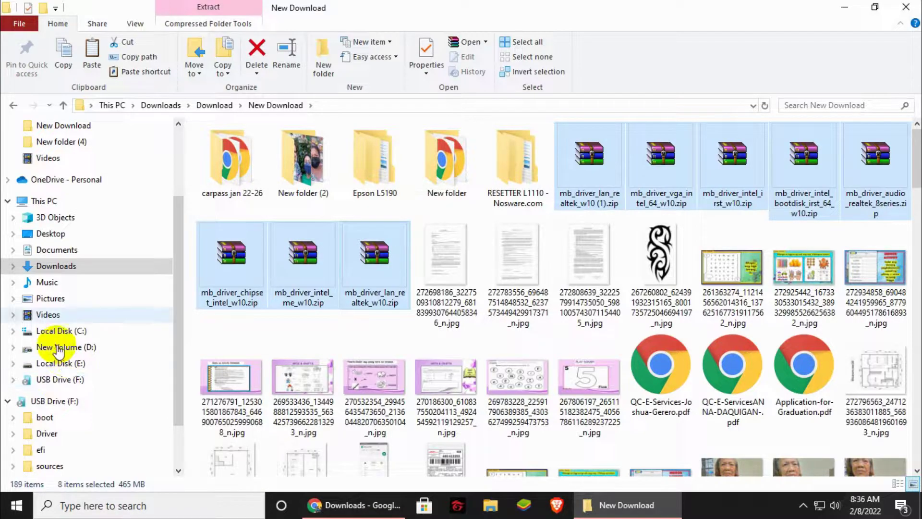
click(40, 200)
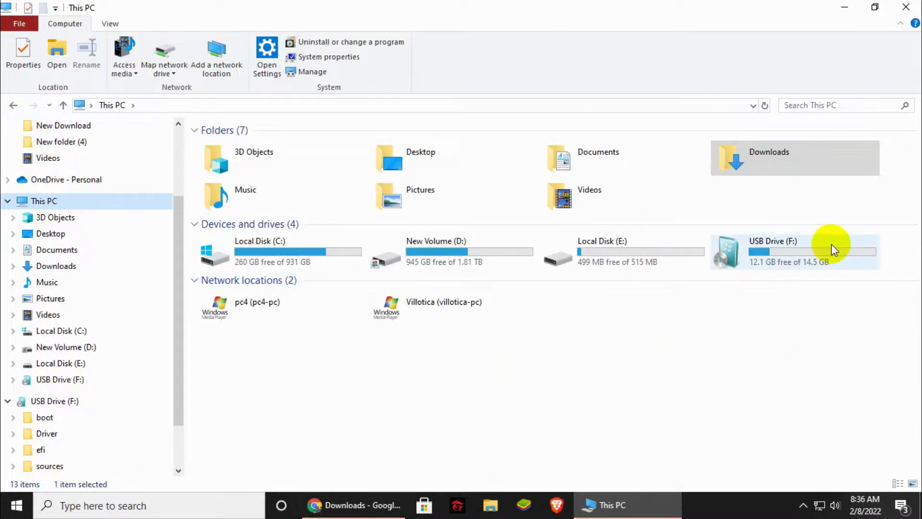
double_click(791, 245)
double_click(229, 287)
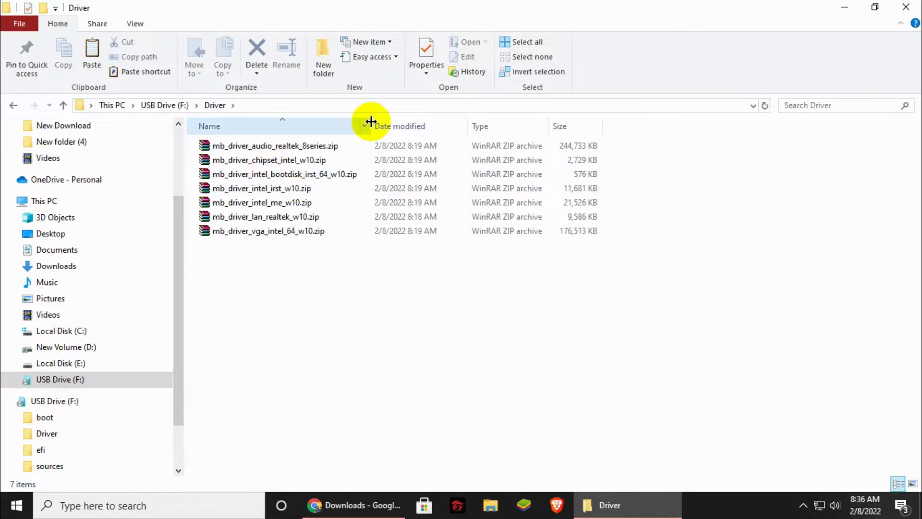
drag(371, 121, 378, 121)
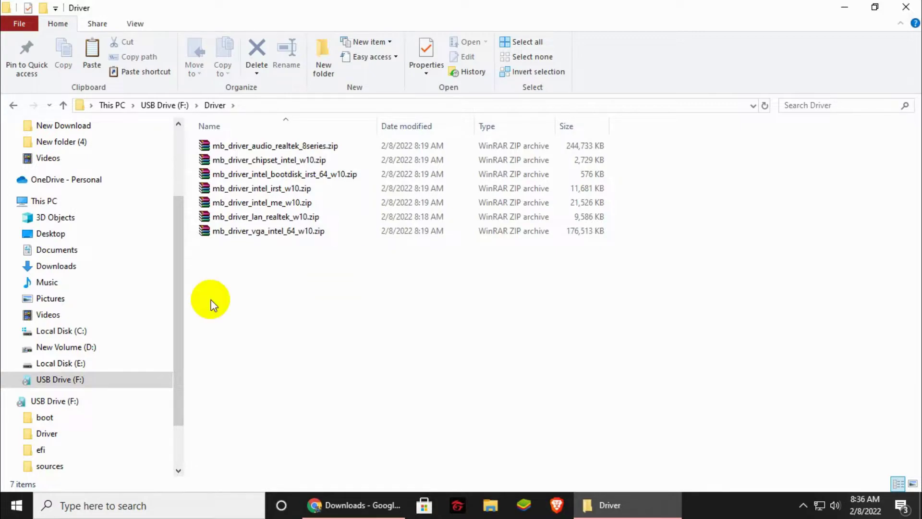
drag(175, 235, 166, 277)
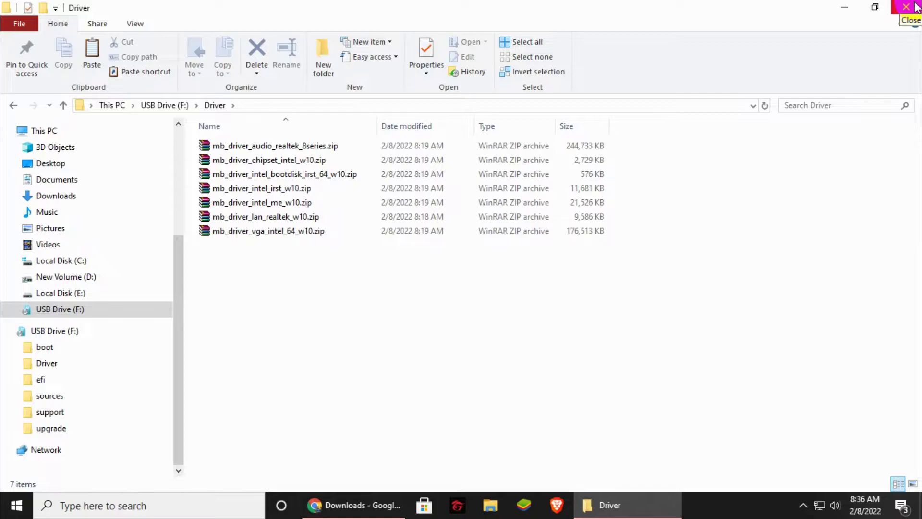
click(909, 19)
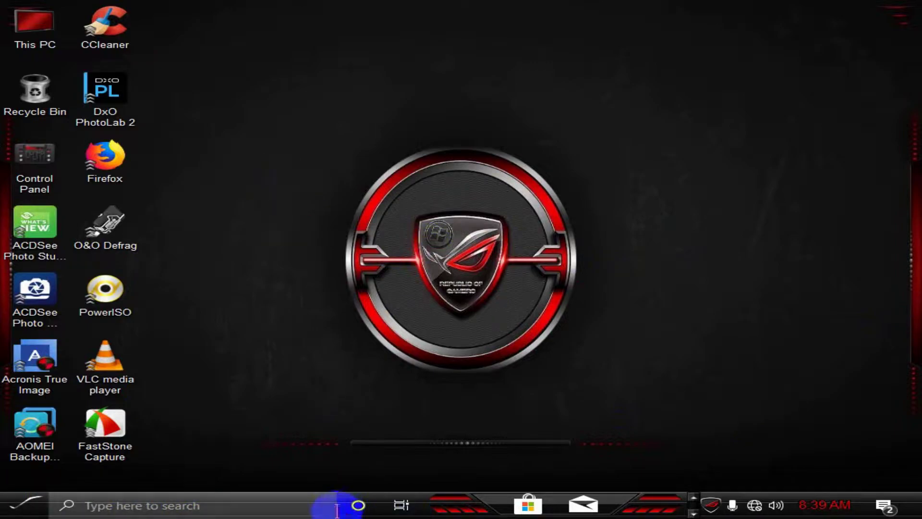
Step: Open the Driver folder on USB Drive (E:) and select all seven mb_driver archives
click(25, 502)
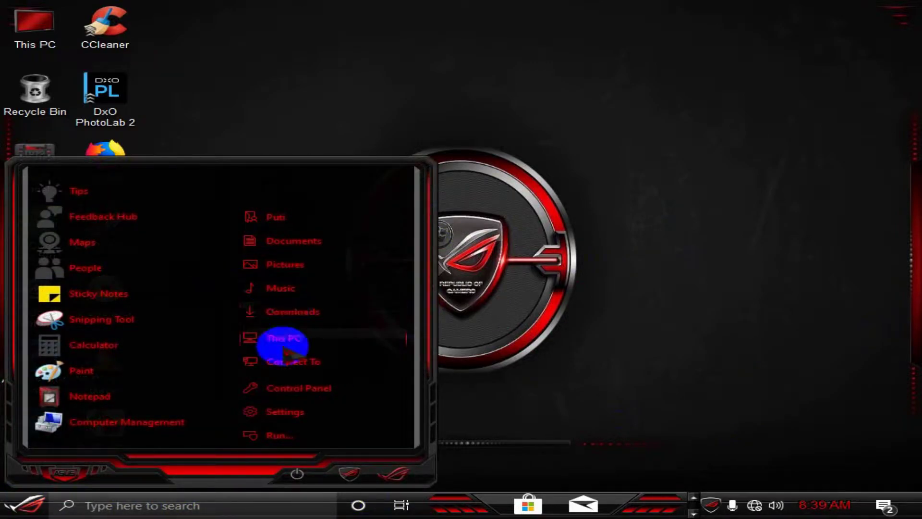
click(285, 339)
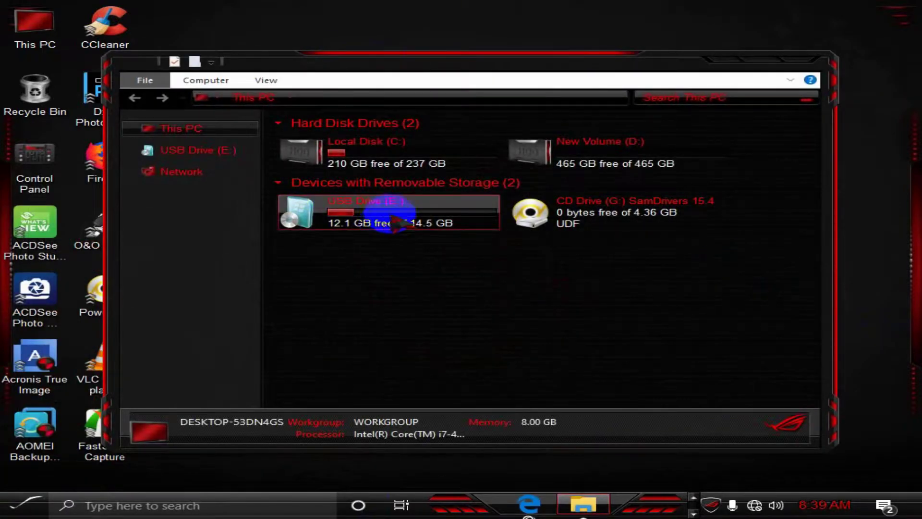
click(392, 216)
double_click(392, 217)
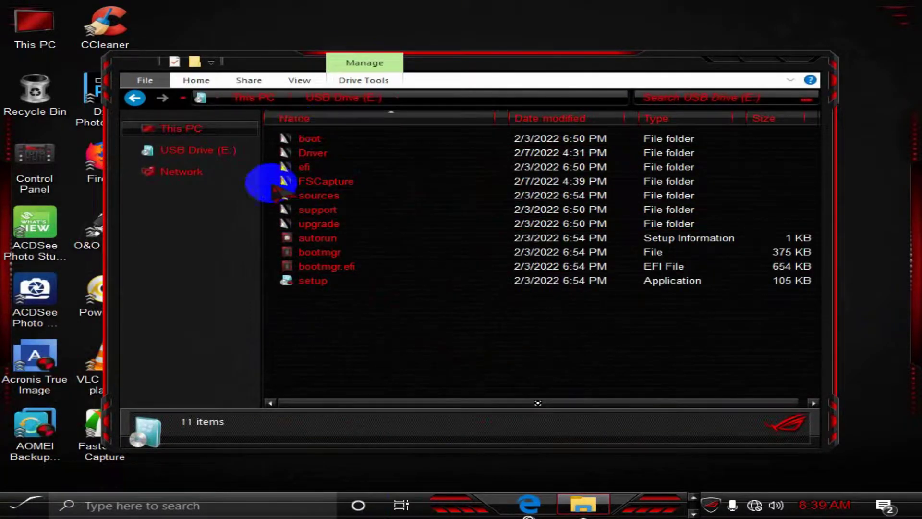
click(317, 153)
double_click(317, 153)
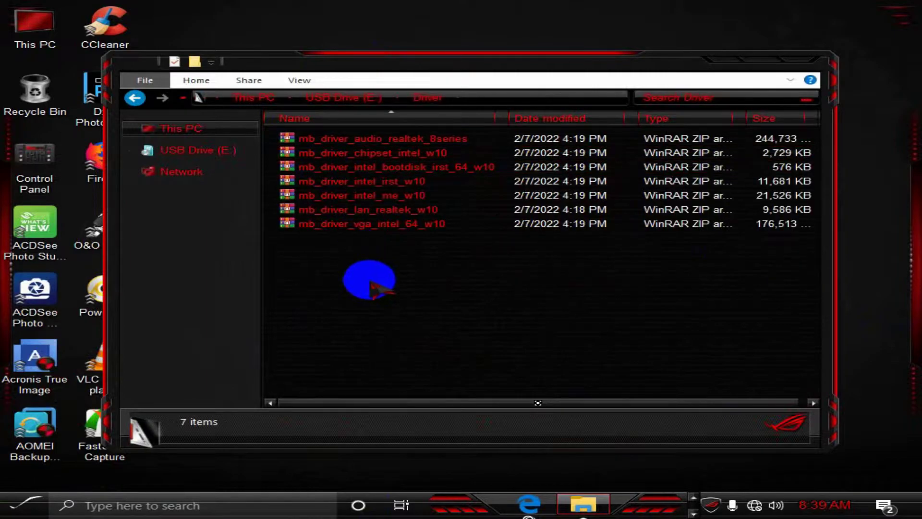
drag(486, 318, 272, 129)
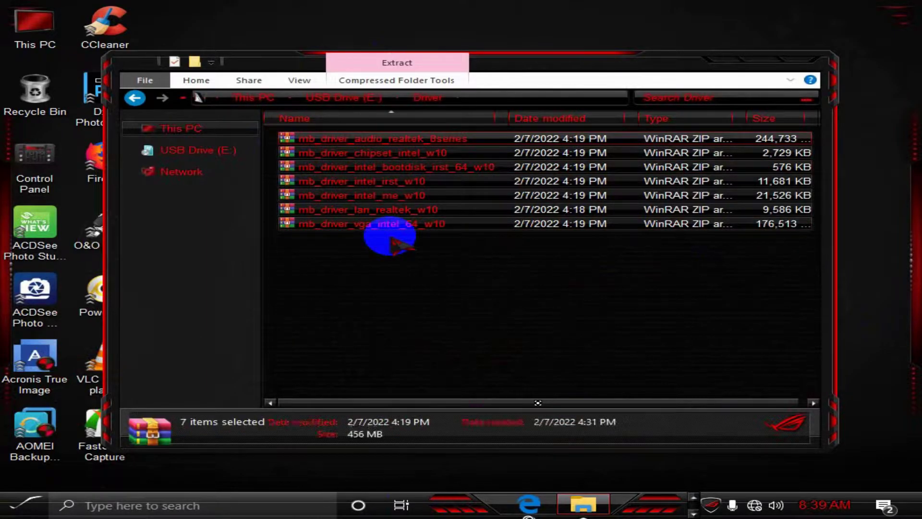
Step: Create a new folder in Documents and open it
click(22, 505)
click(292, 242)
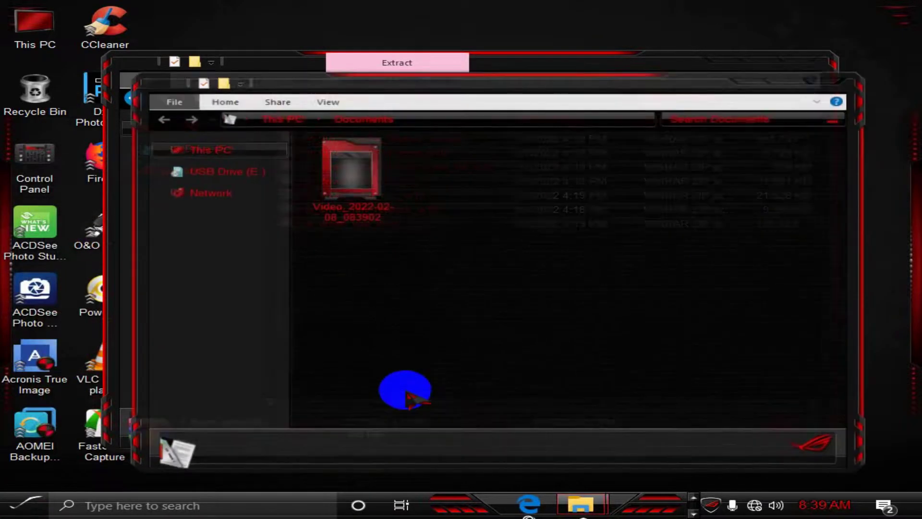
right_click(457, 287)
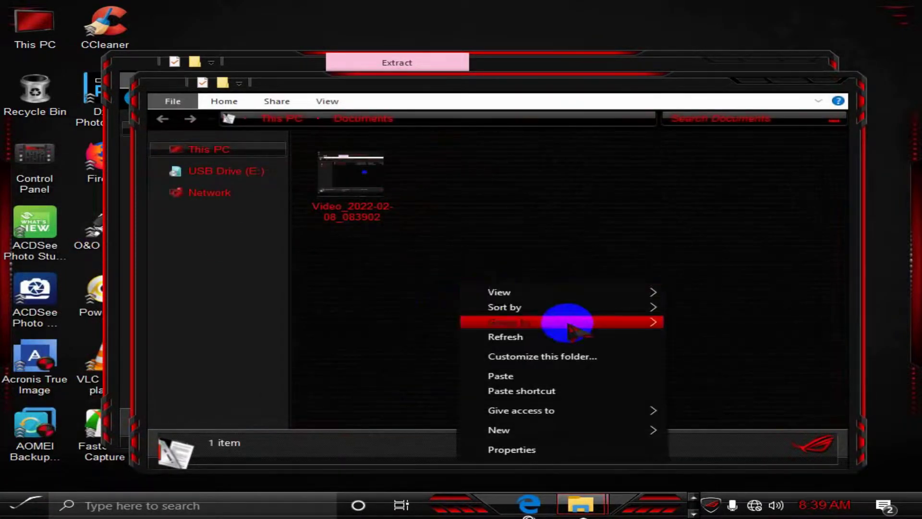
mouse_move(565, 304)
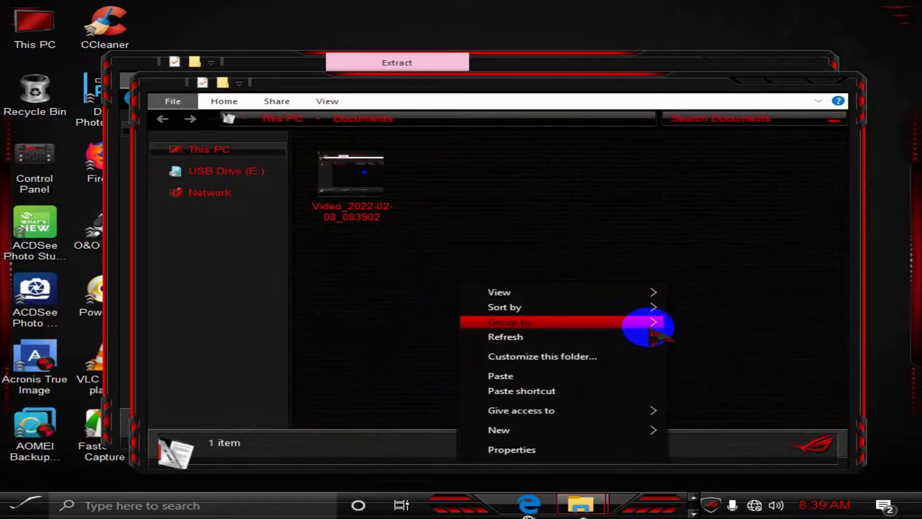
mouse_move(619, 432)
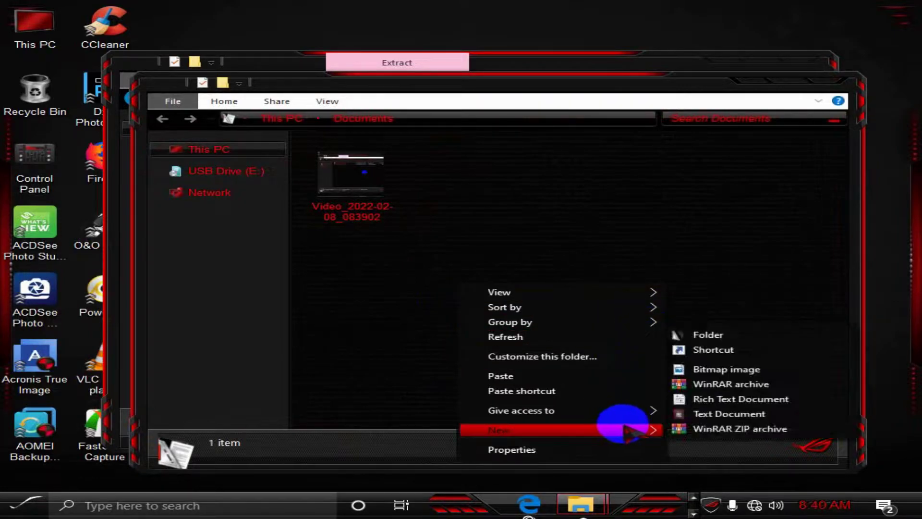
click(718, 333)
double_click(438, 171)
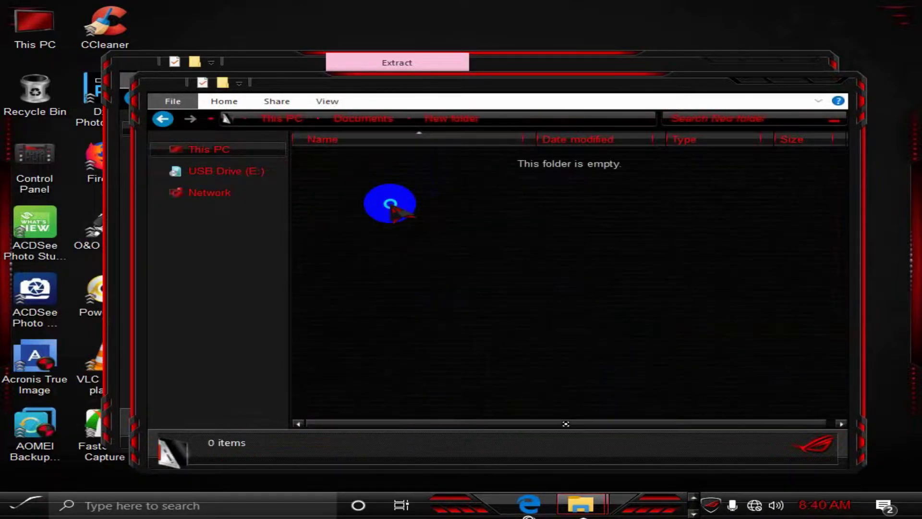
Step: Paste the seven copied mb_driver archives from the USB drive into the new Documents folder
right_click(393, 208)
click(452, 299)
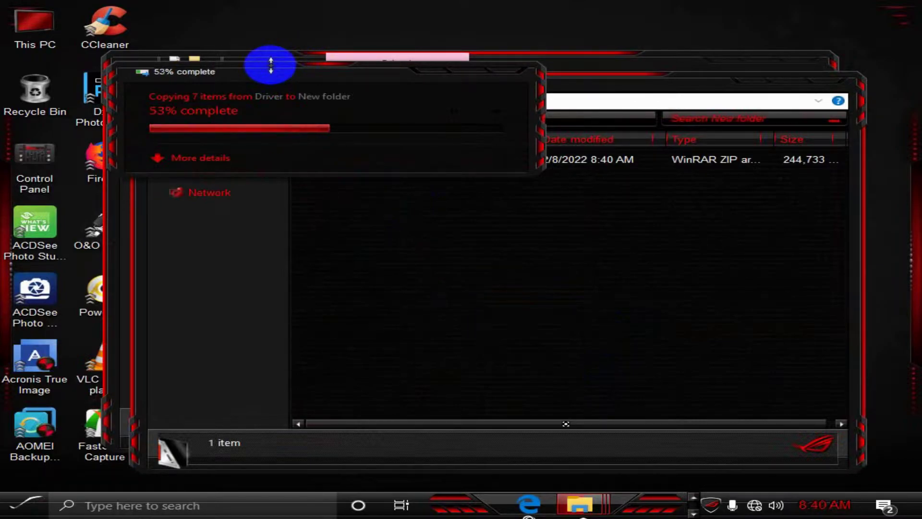
drag(360, 73, 609, 26)
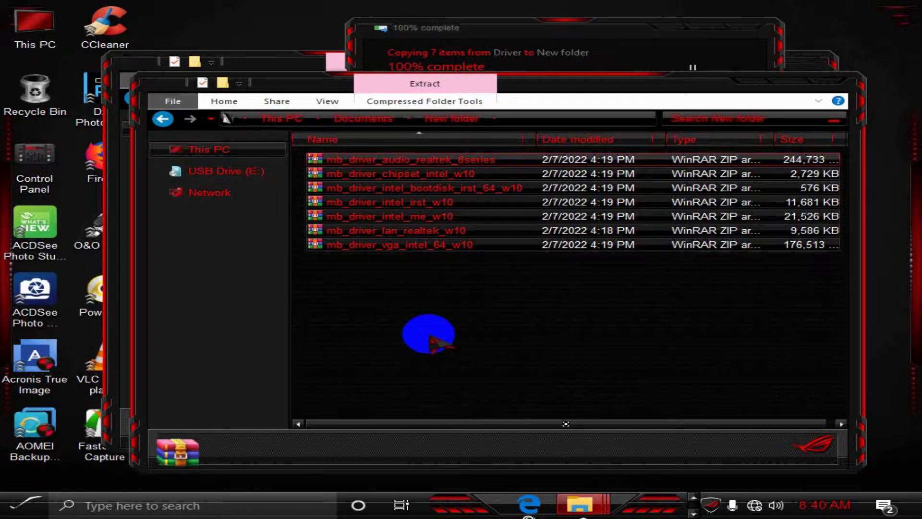
click(433, 338)
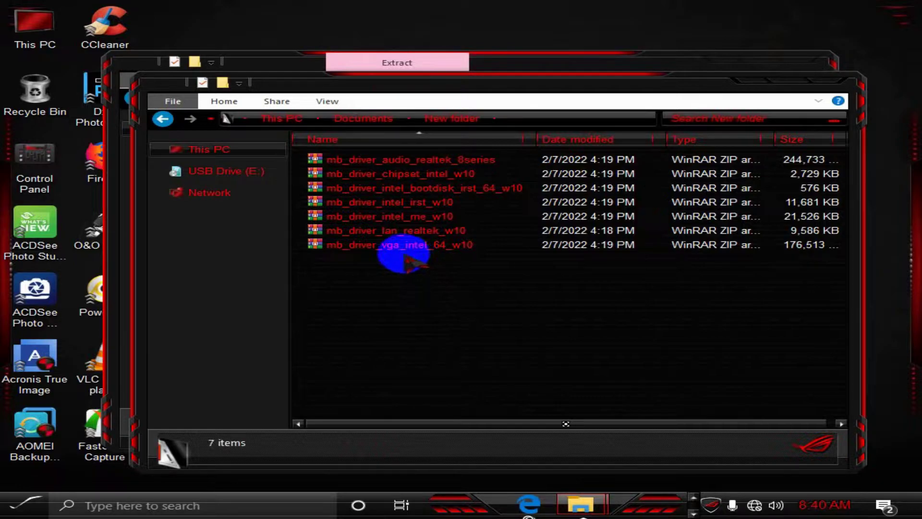
Step: Extract mb_driver_lan_realtek_w10 into the current folder and select the setup application inside the extracted Realtek LAN folder
click(393, 234)
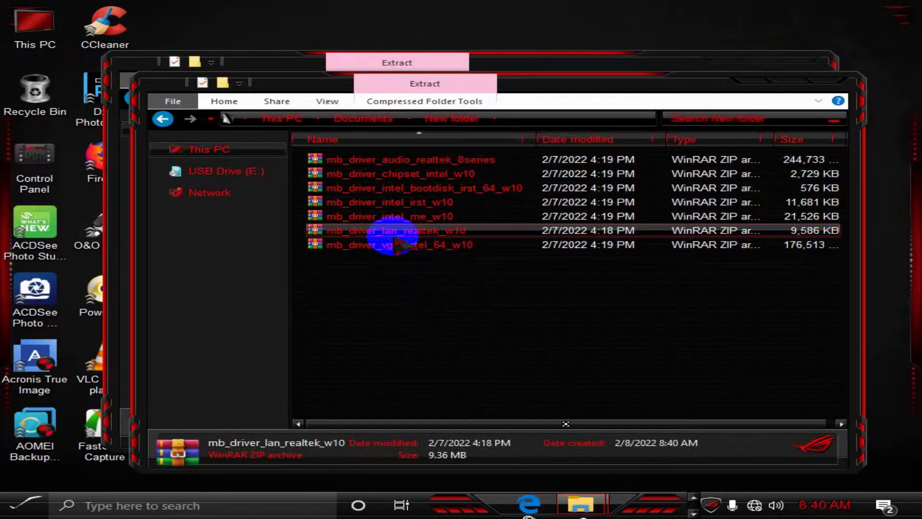
right_click(393, 234)
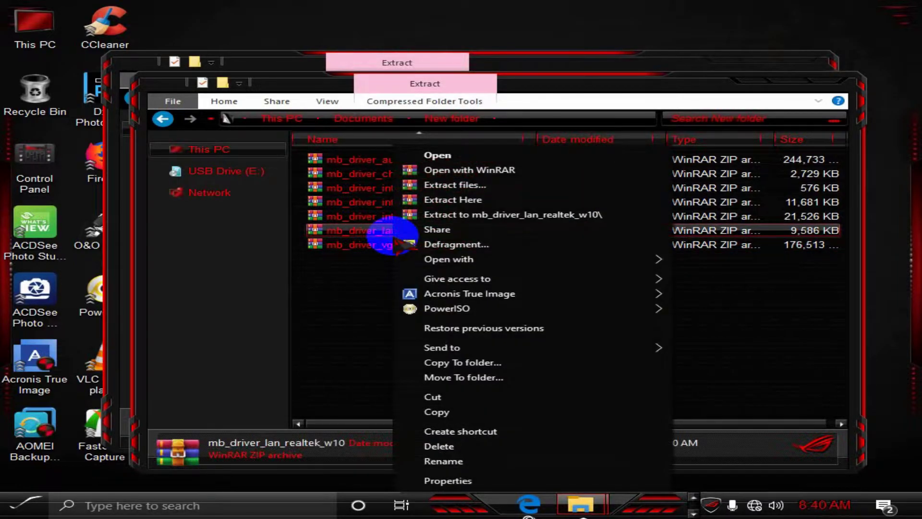
click(451, 201)
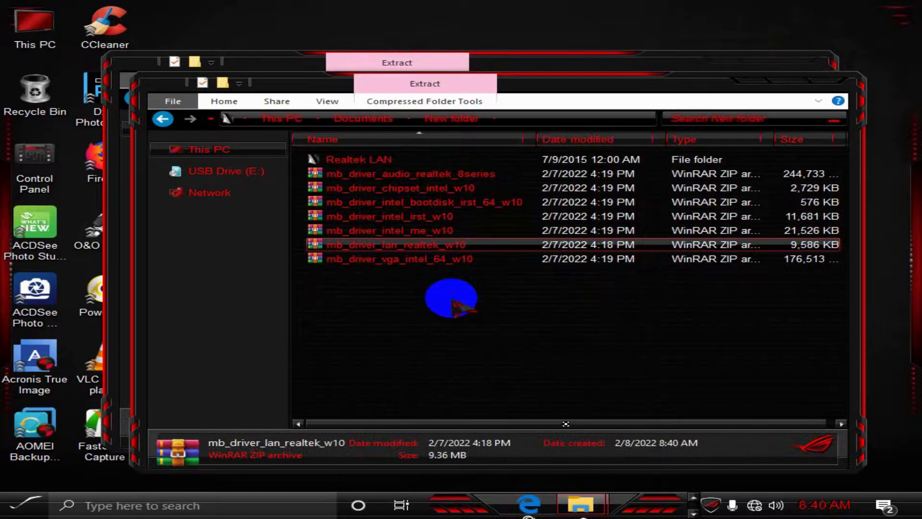
double_click(365, 160)
scroll(475, 295, down, 13)
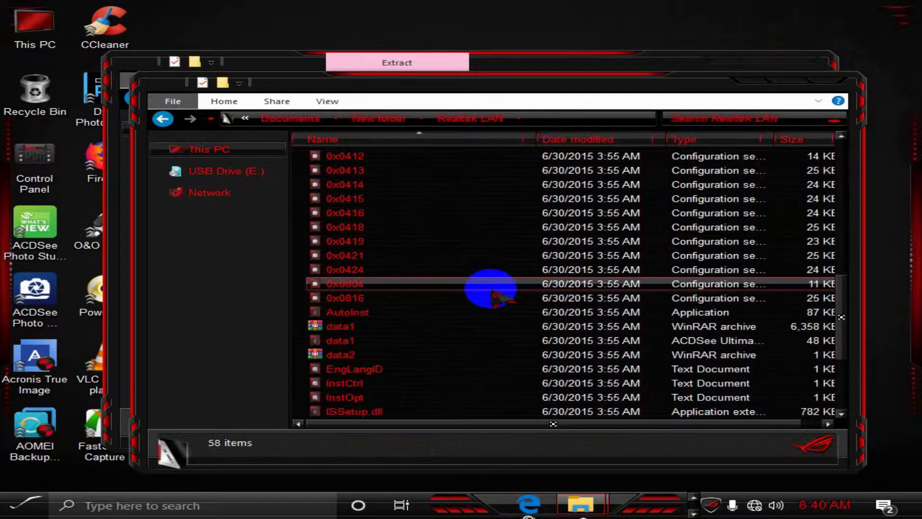
click(350, 299)
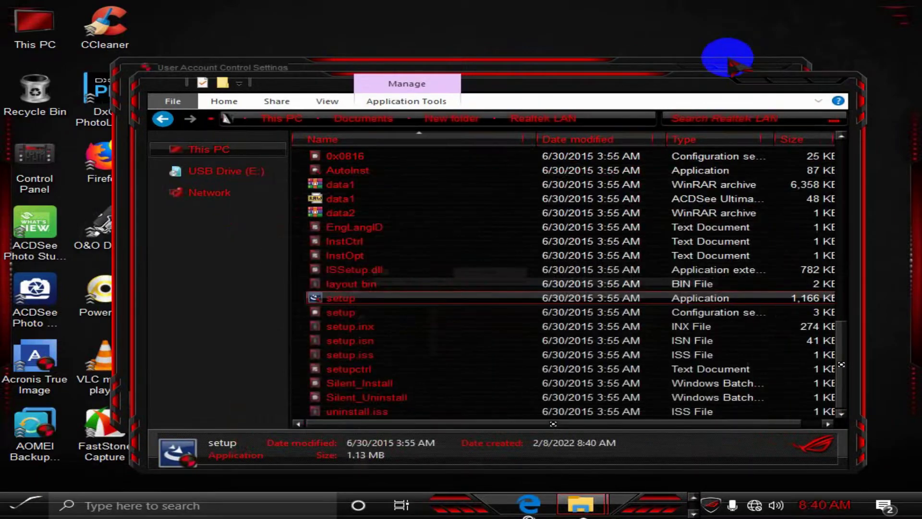
Step: Set User Account Control notifications to Never notify and apply the change
click(497, 67)
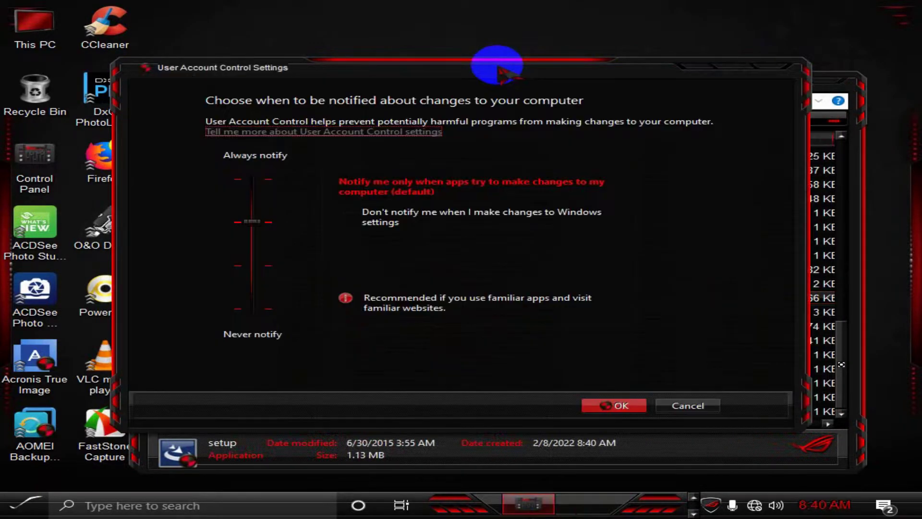
drag(254, 214, 254, 358)
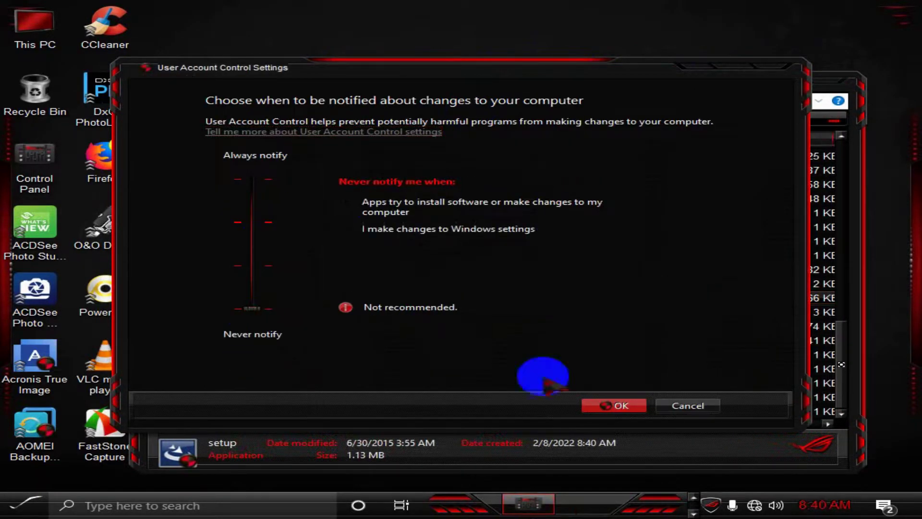
click(610, 405)
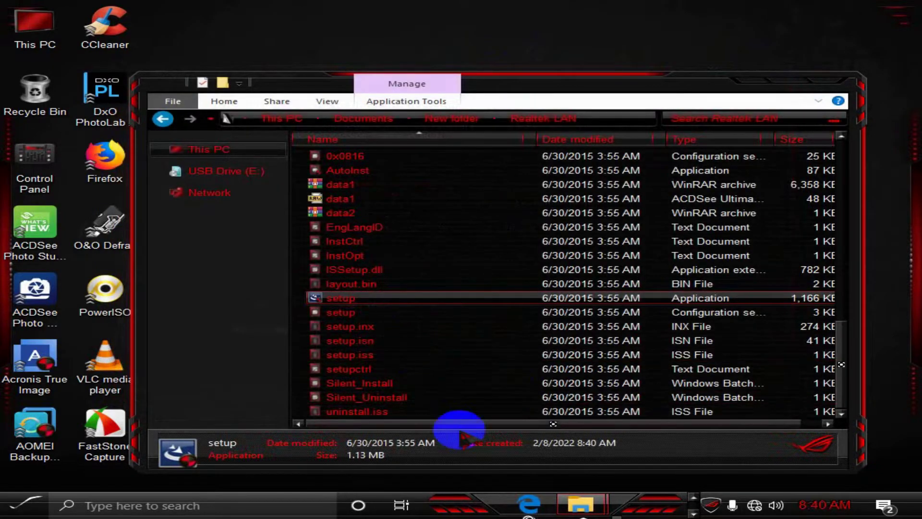
Step: Run the setup application in the Realtek LAN folder and install the Realtek Ethernet Controller Driver through to the end of the wizard
double_click(351, 298)
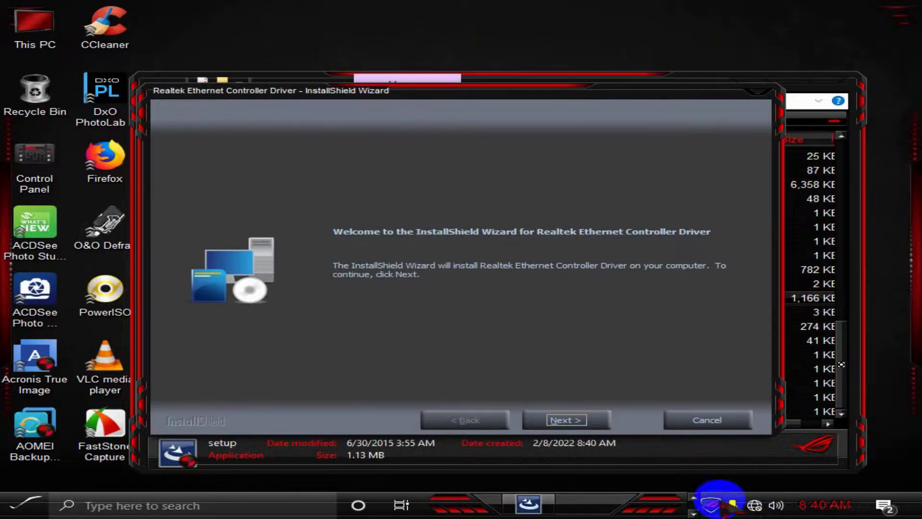
click(566, 420)
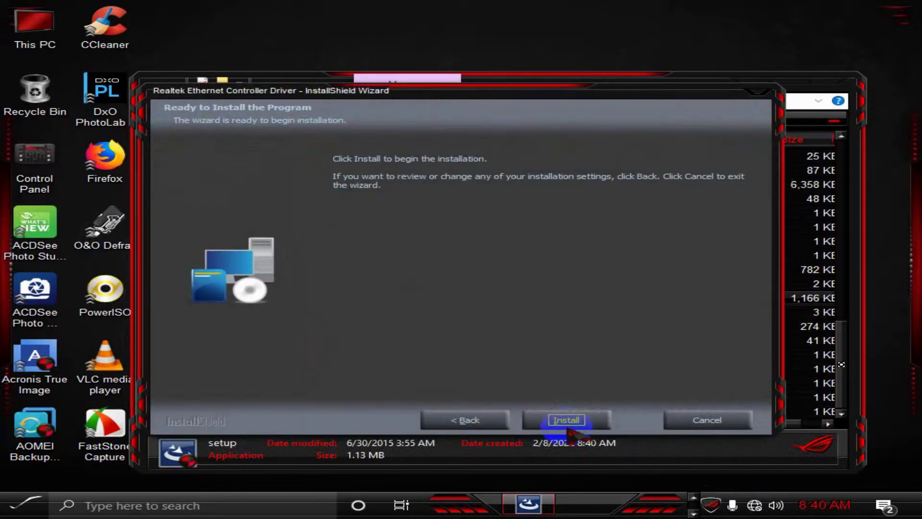
click(566, 421)
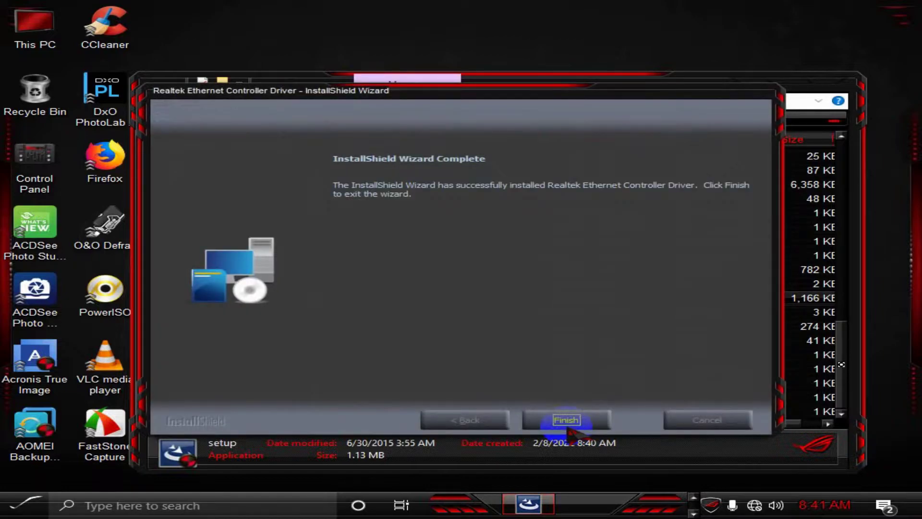
click(569, 422)
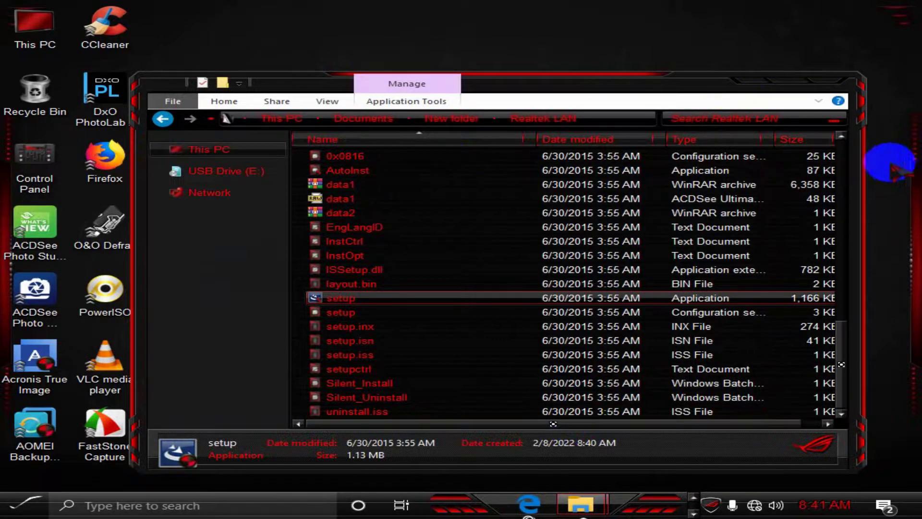
Step: Sort the desktop icons by name
right_click(884, 166)
mouse_move(807, 186)
click(711, 187)
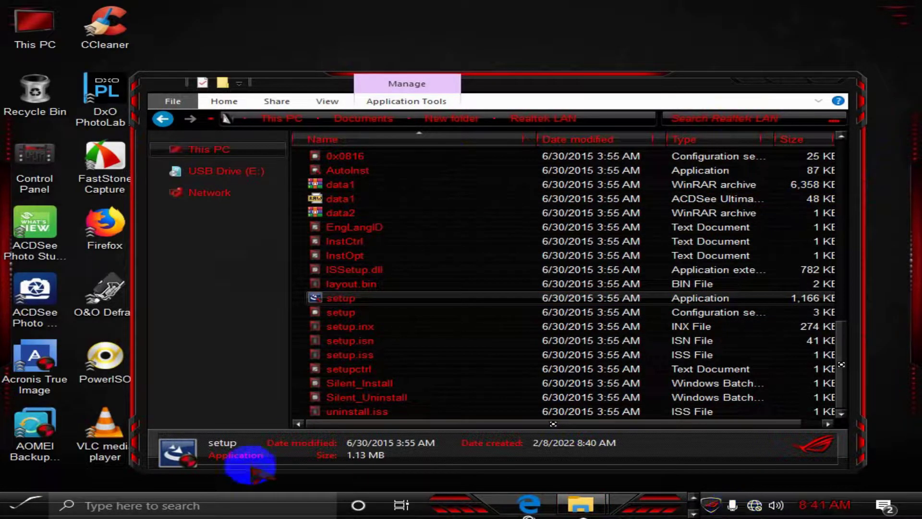
Step: Check the Network adapters category in Device Manager within Computer Management
click(24, 504)
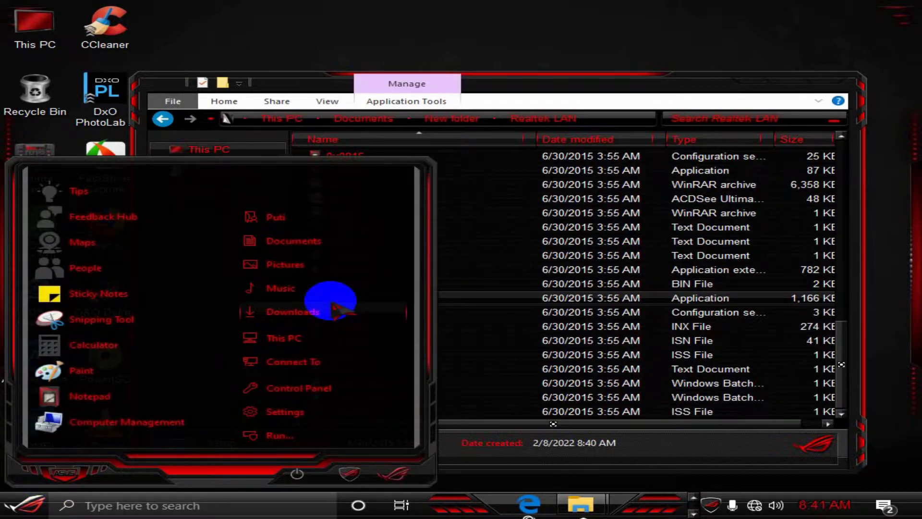
right_click(280, 339)
click(350, 206)
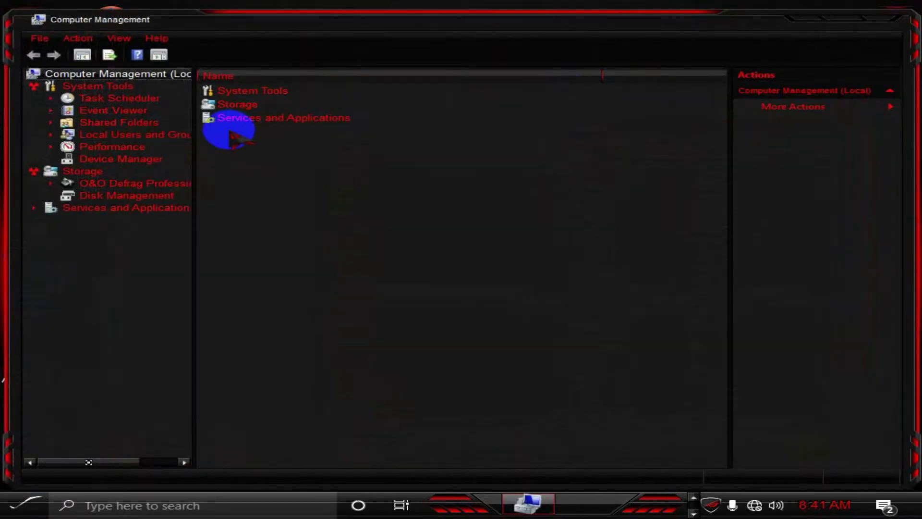
click(111, 162)
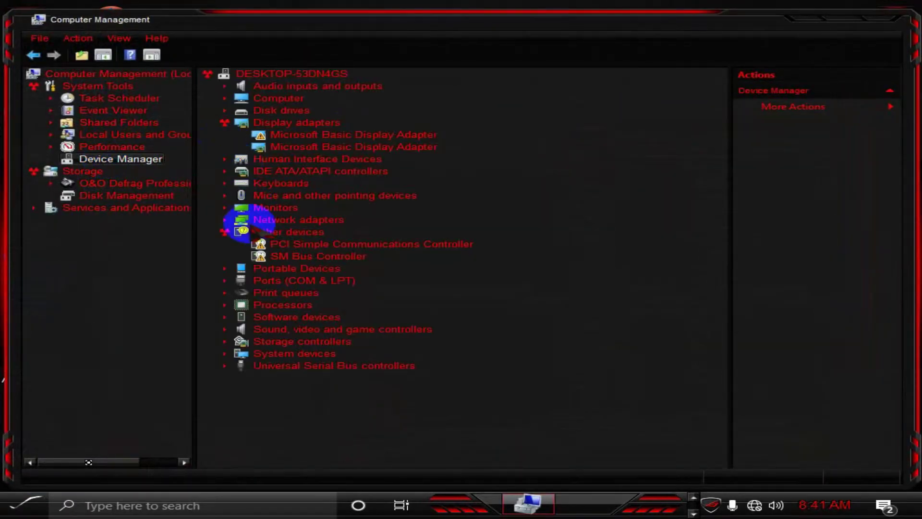
click(224, 220)
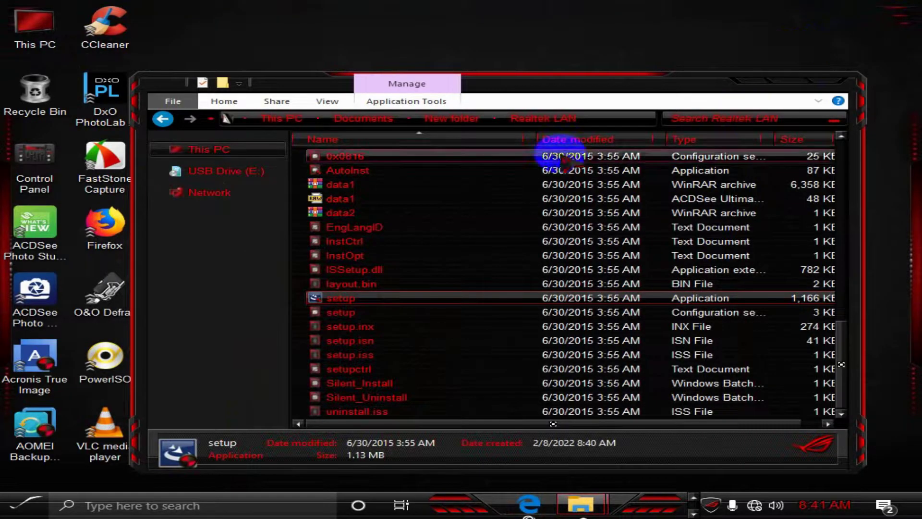
Step: Switch to the Driver folder on USB Drive (E:) and extract mb_driver_vga_intel_64_w10 directly into it
drag(601, 89, 585, 65)
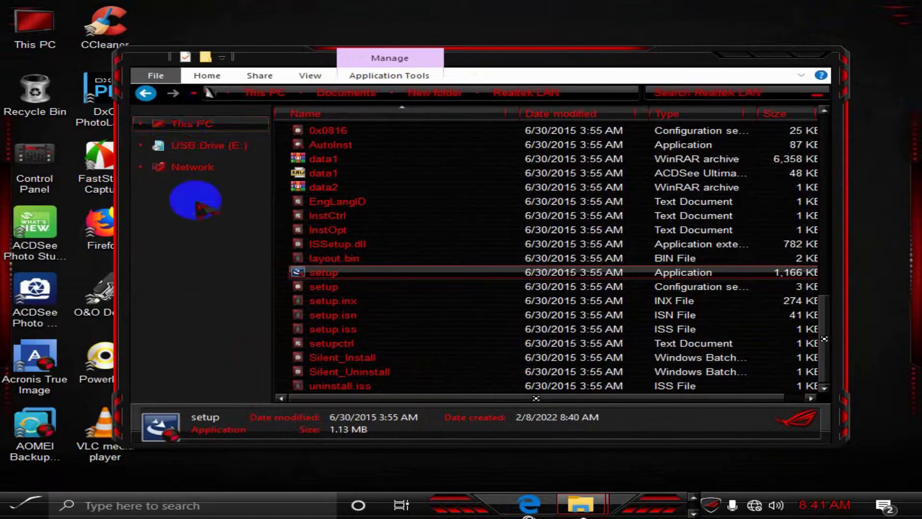
click(597, 509)
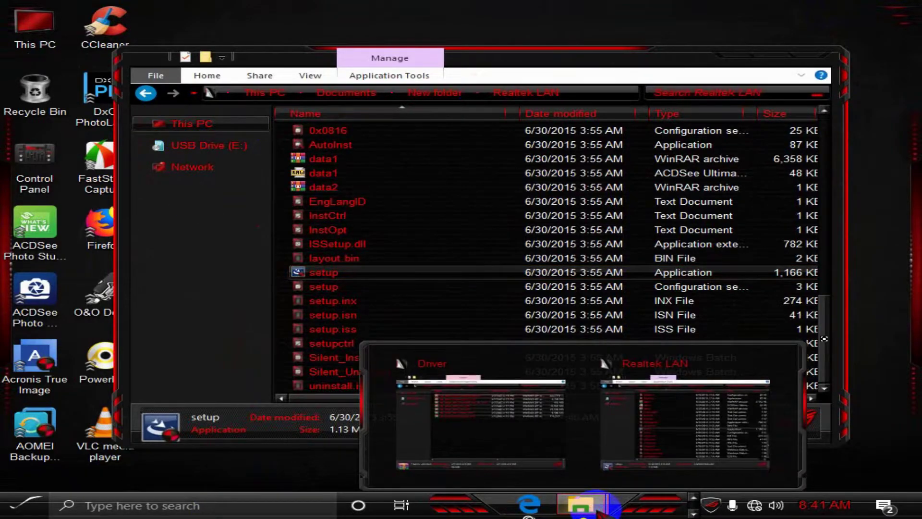
click(490, 454)
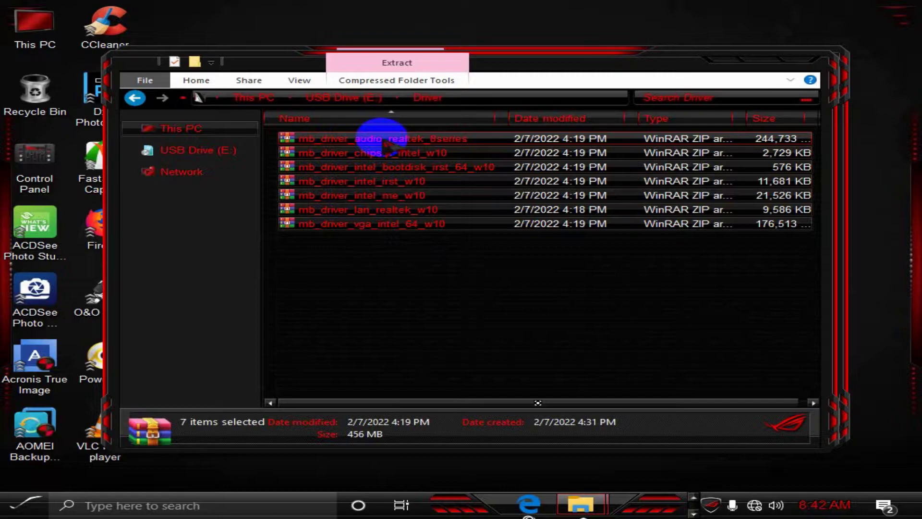
click(357, 226)
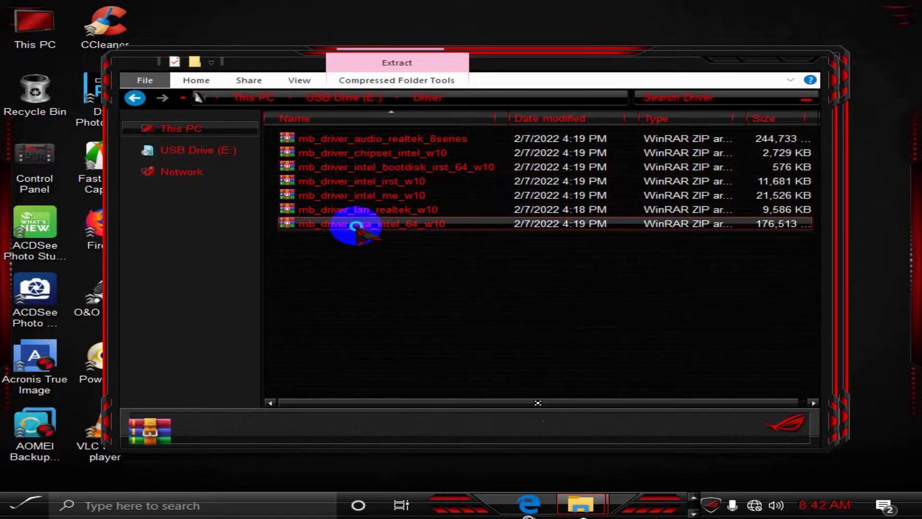
right_click(357, 226)
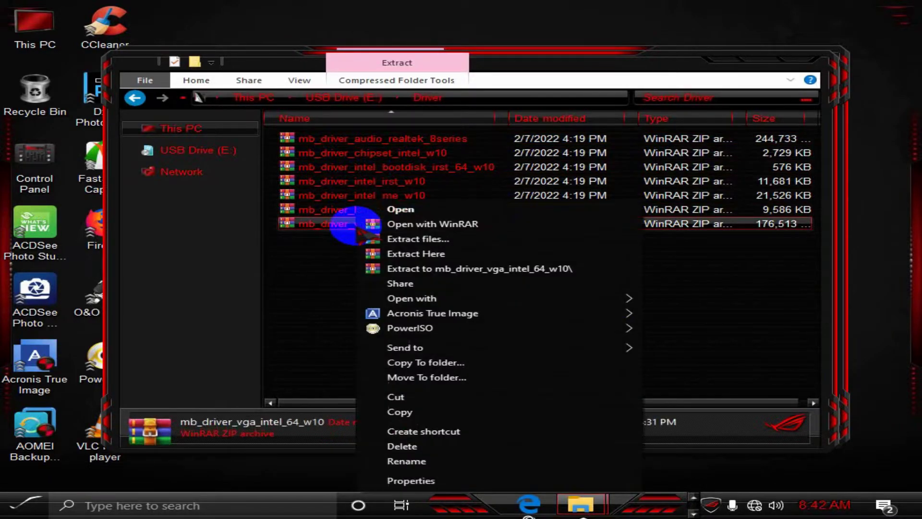
click(432, 258)
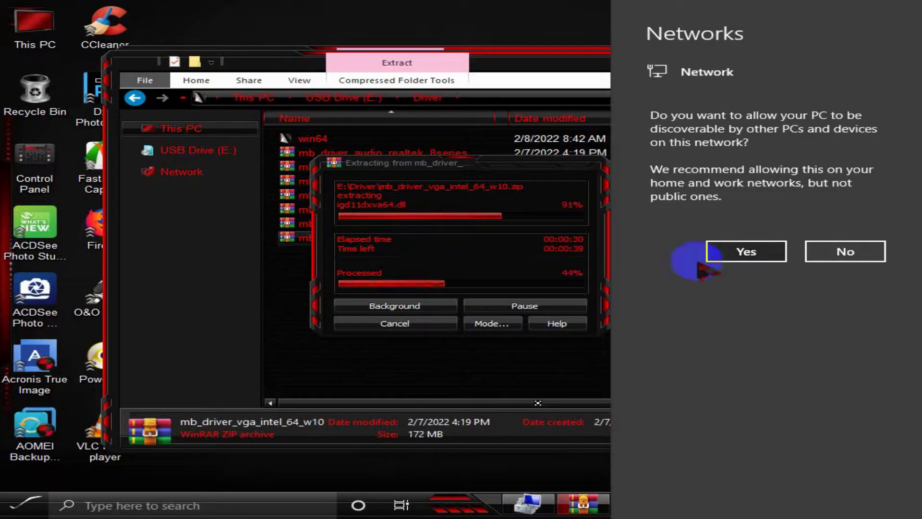
Step: Allow the PC to be discoverable by other devices on the network and move the extraction progress window aside
click(768, 257)
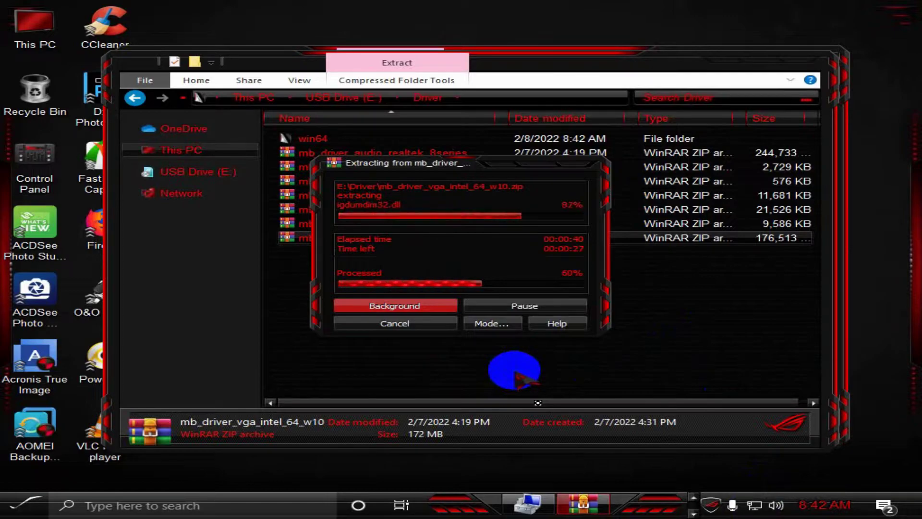
drag(395, 163, 571, 116)
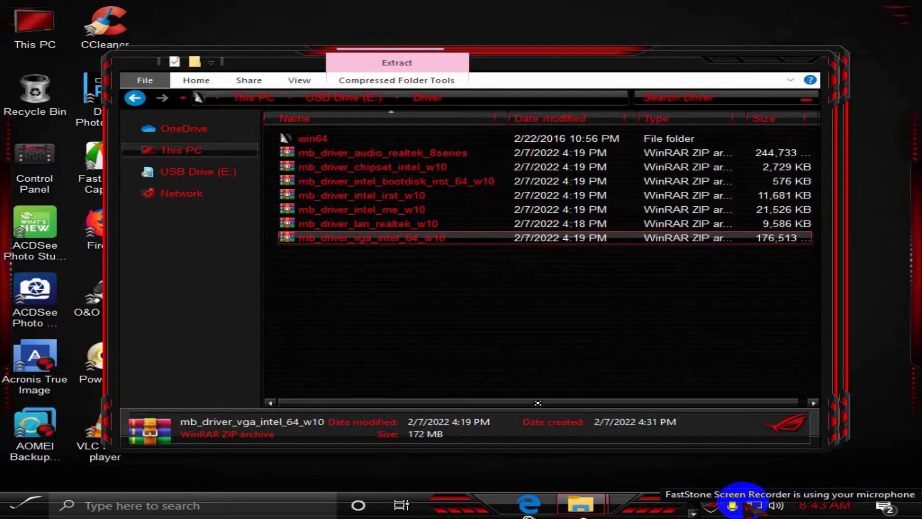
Step: Open the extracted win64 folder inside the Driver folder on USB Drive (E:)
click(582, 506)
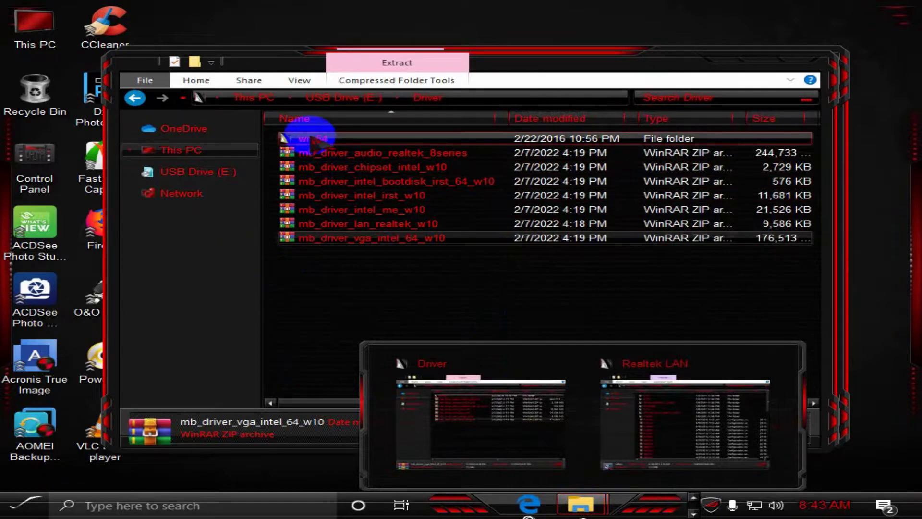
click(312, 139)
double_click(313, 140)
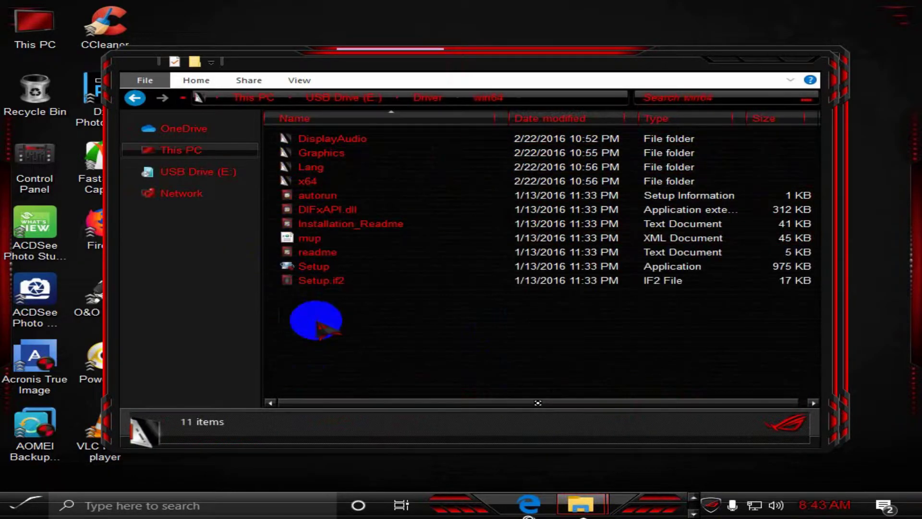
Step: Run Setup from the win64 folder, agree to overwrite the newer Intel drivers with the older versions, and proceed to the license agreement
click(315, 268)
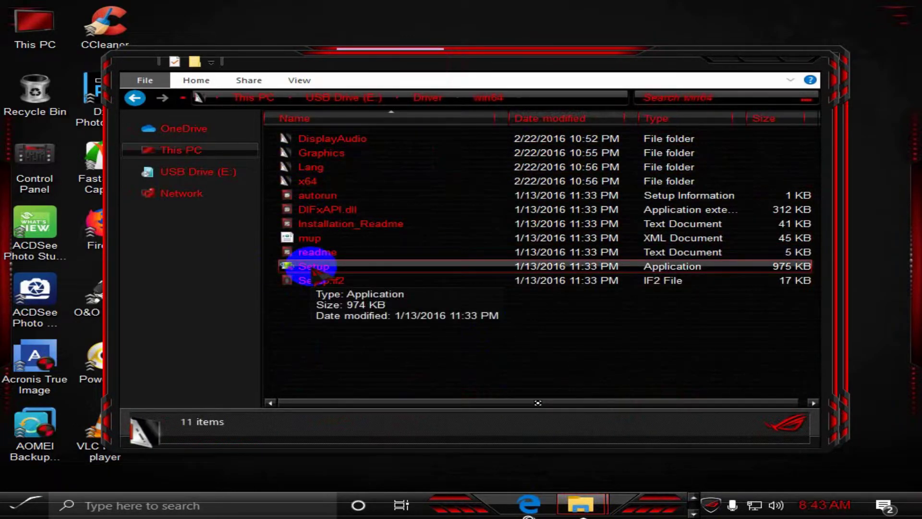
click(416, 303)
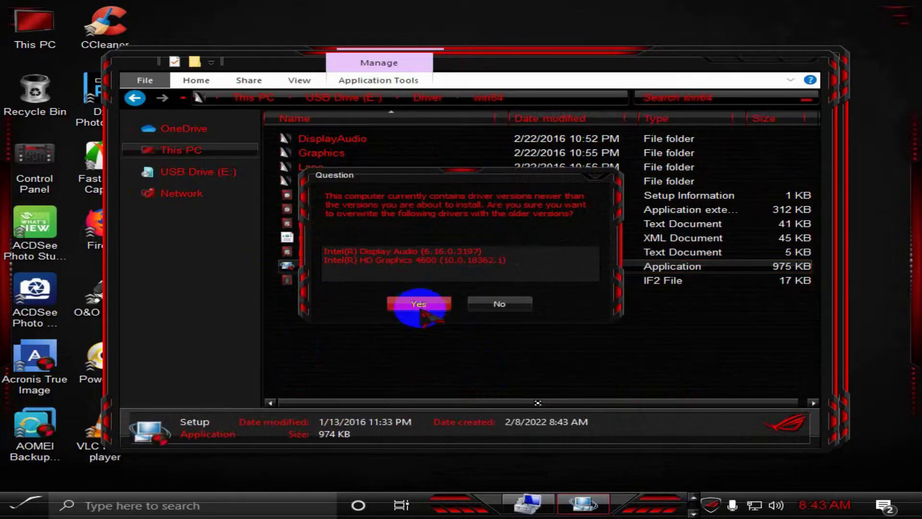
click(568, 351)
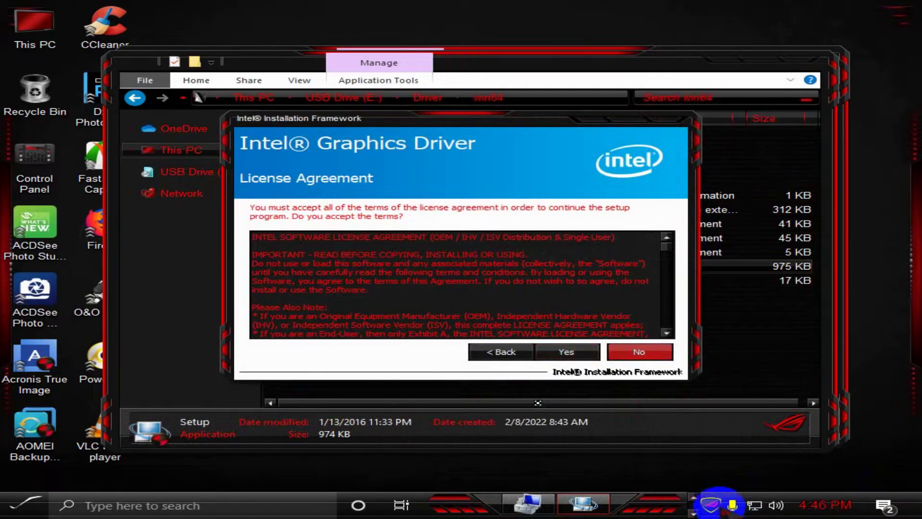
click(693, 500)
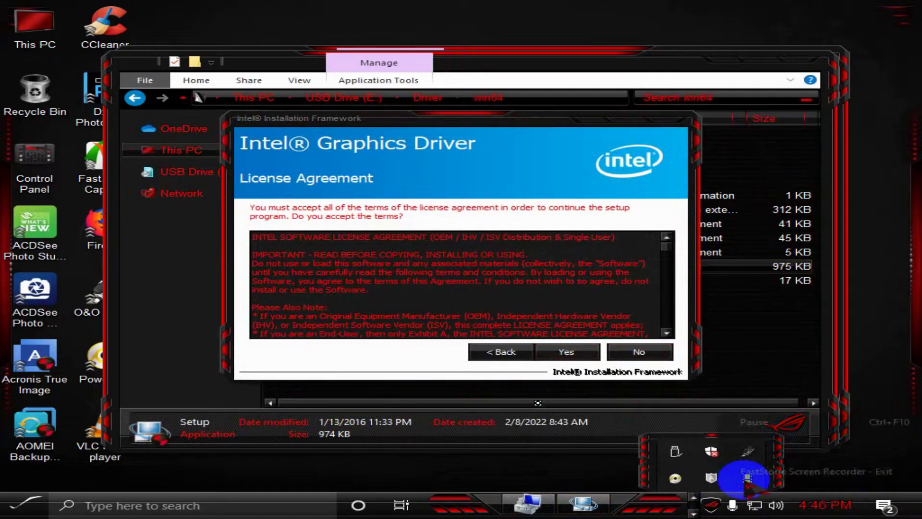
click(748, 478)
click(743, 423)
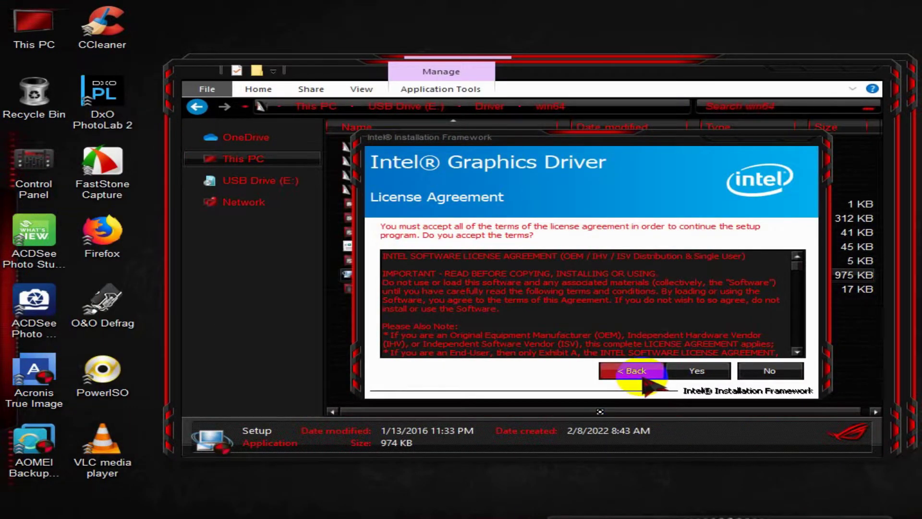
Step: Accept the license agreement and continue through setup to install the Intel Graphics Driver
click(707, 370)
click(825, 397)
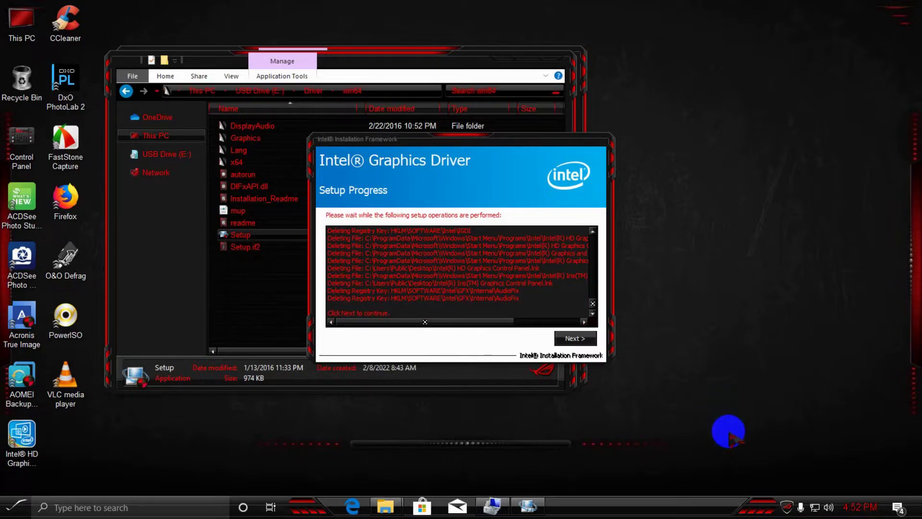
click(787, 507)
click(788, 507)
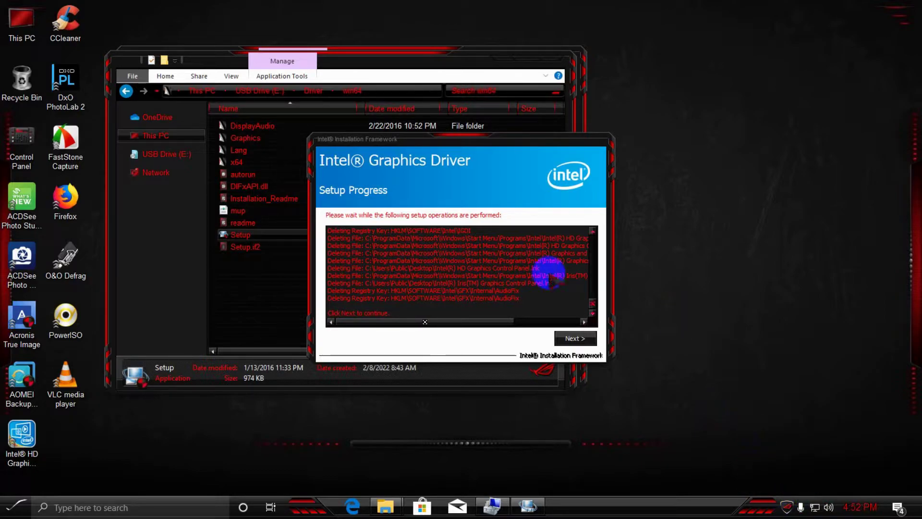
Step: Finish the Intel Graphics Driver setup, choosing to restart the computer later, and close the open folder windows
click(558, 336)
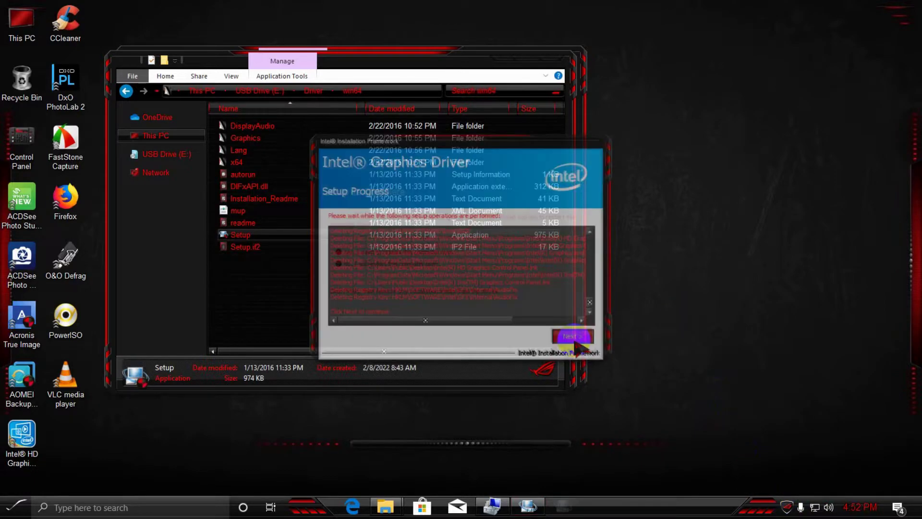
click(358, 265)
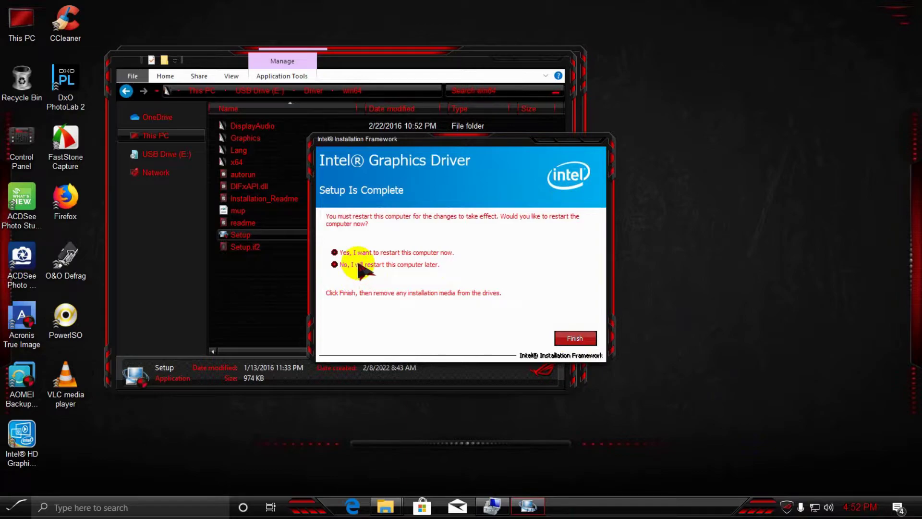
click(575, 339)
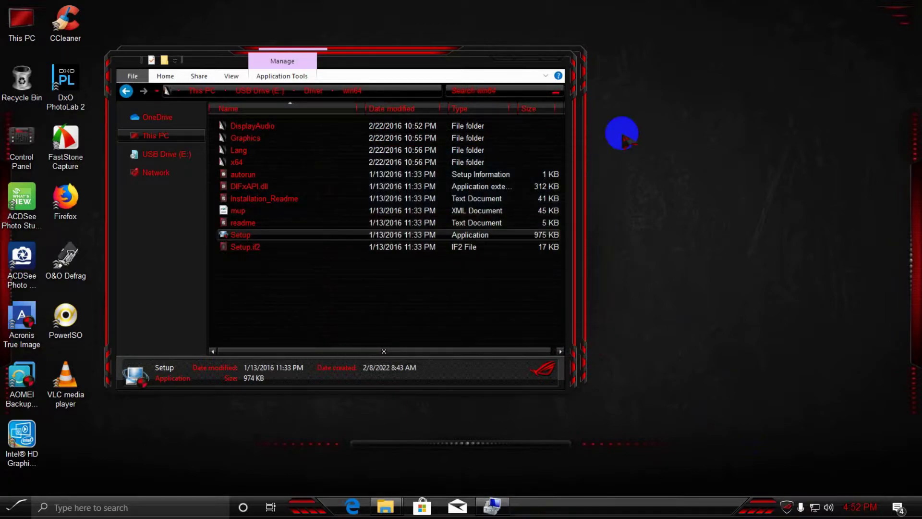
click(555, 61)
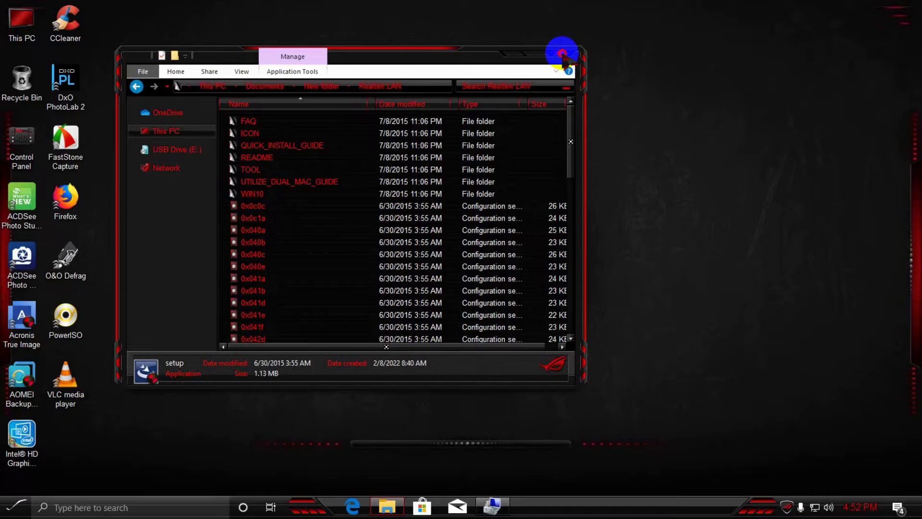
click(562, 54)
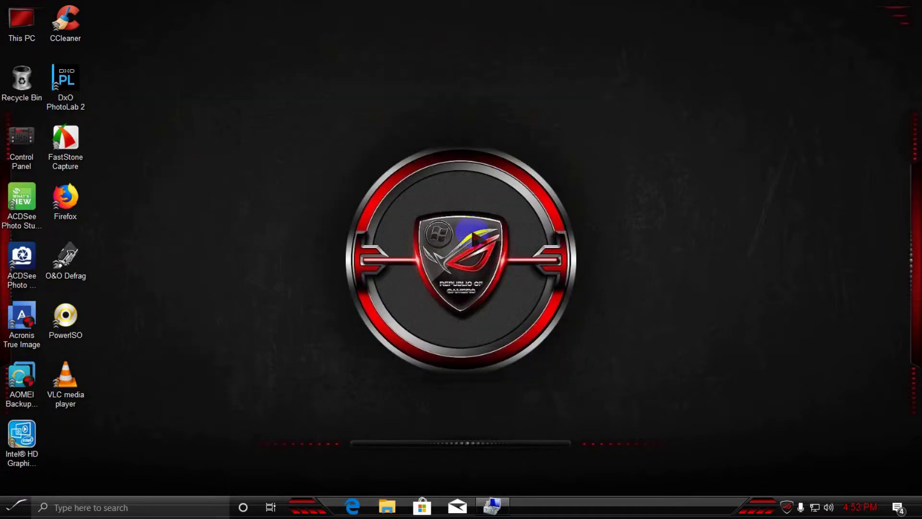
Step: Open the Network location in File Explorer and turn on network discovery and file sharing
click(387, 508)
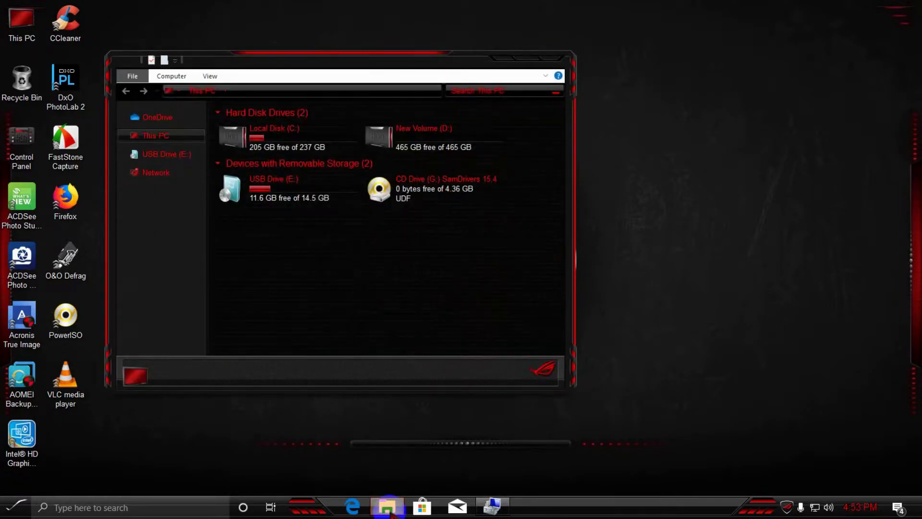
click(157, 173)
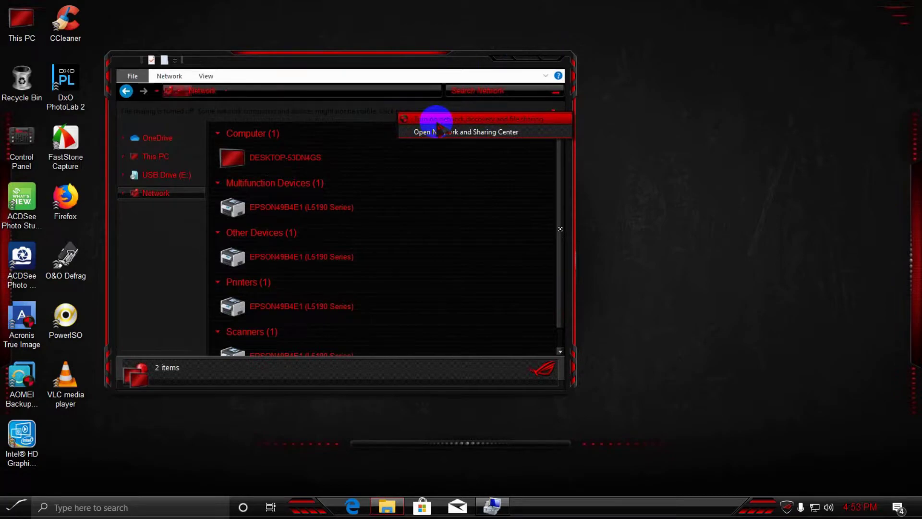
click(437, 120)
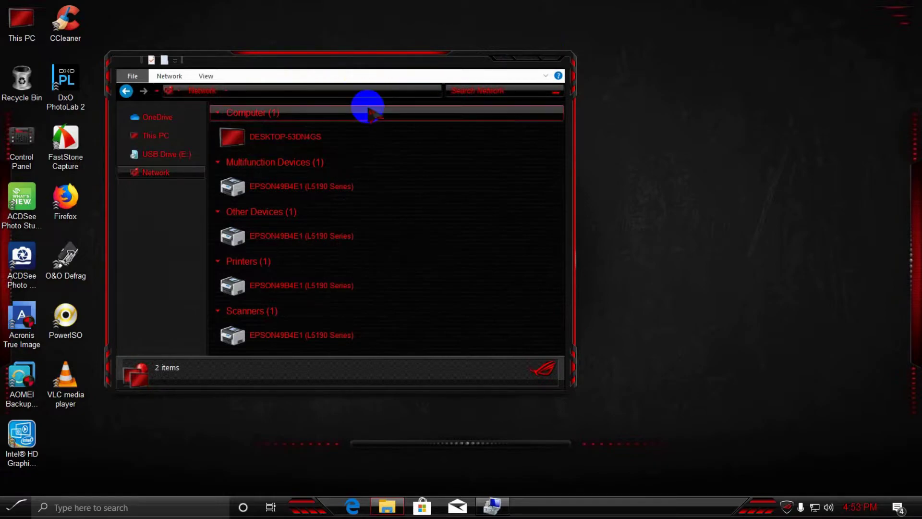
Step: Browse to the network computer Wips-pc in a maximized window and open the Installer folder in its D share
click(311, 91)
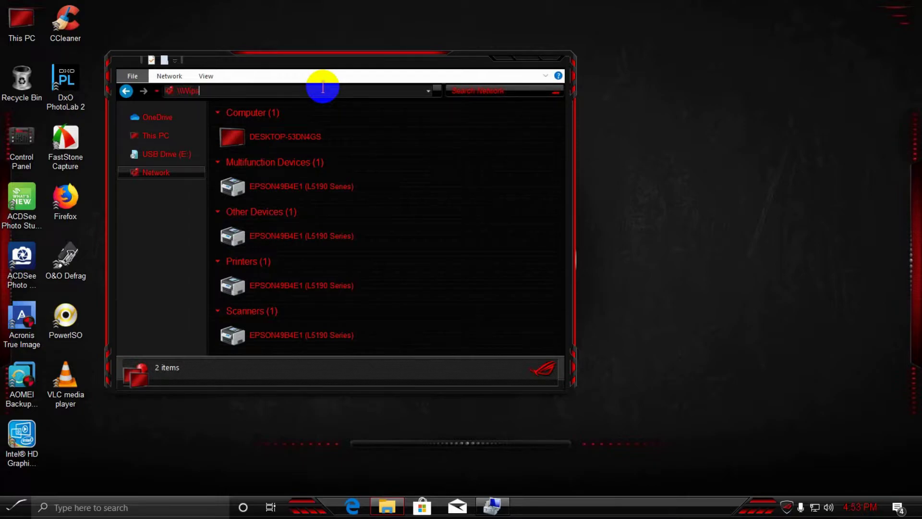
key(Return)
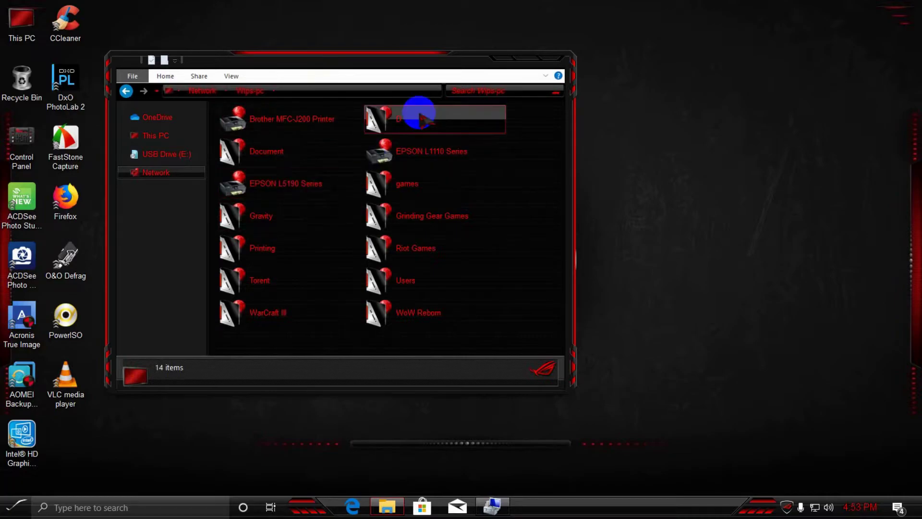
click(525, 61)
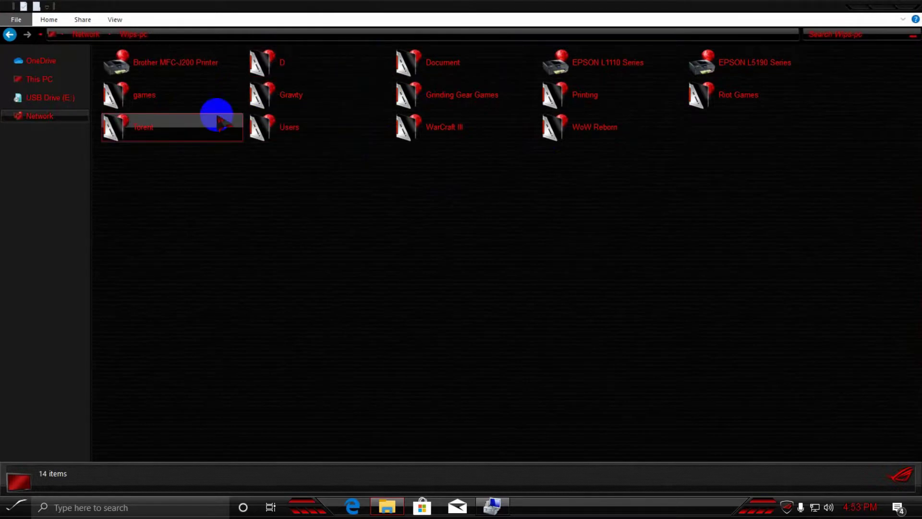
click(295, 68)
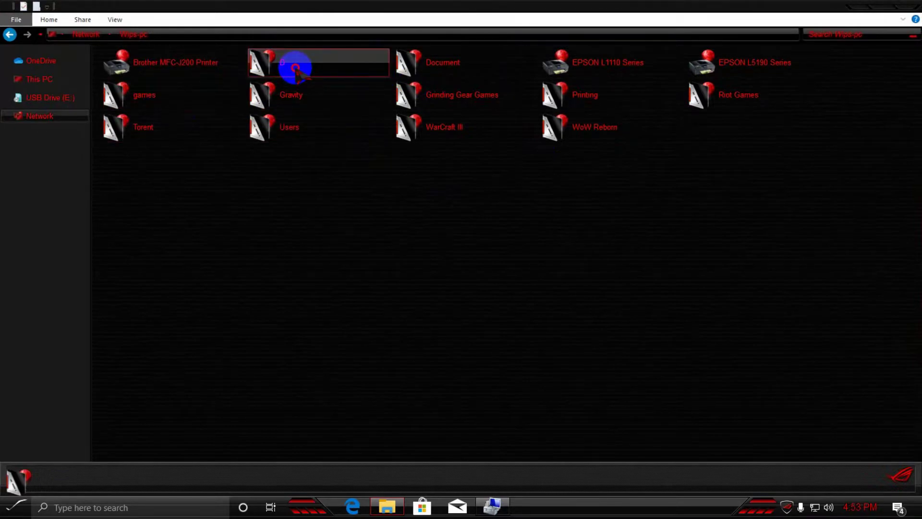
double_click(295, 68)
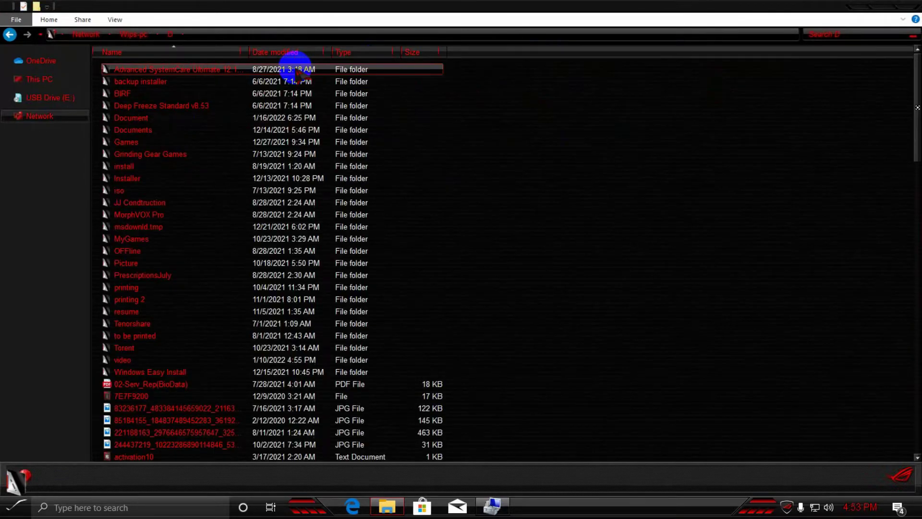
double_click(143, 178)
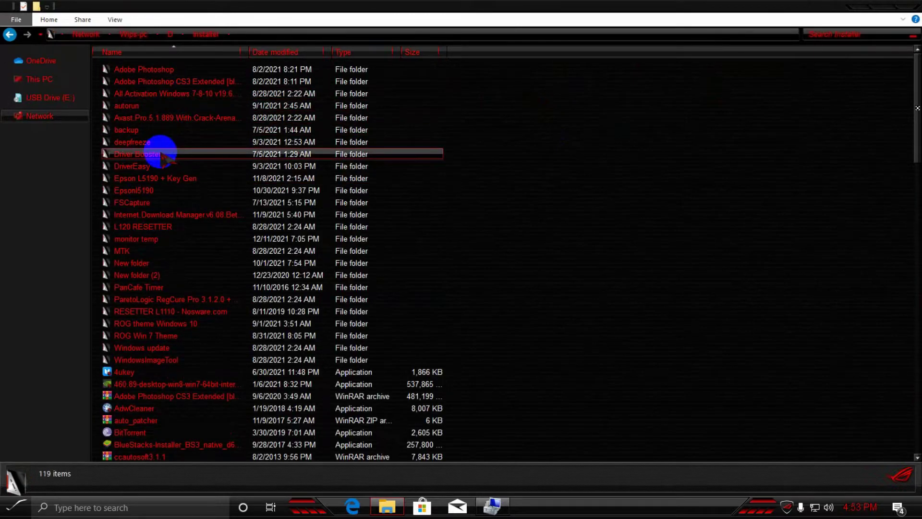
Step: Copy the Driver Booster folder from the network Installer folder into the local Documents folder
right_click(163, 155)
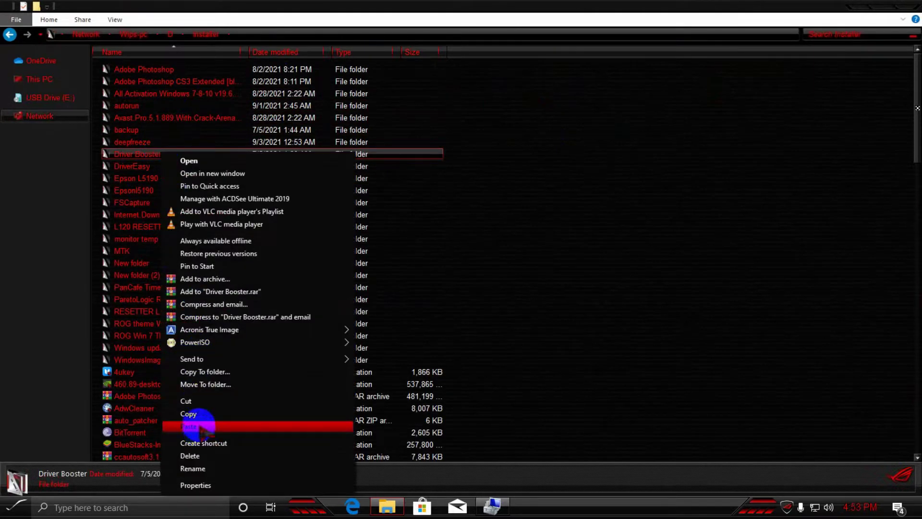
key(Escape)
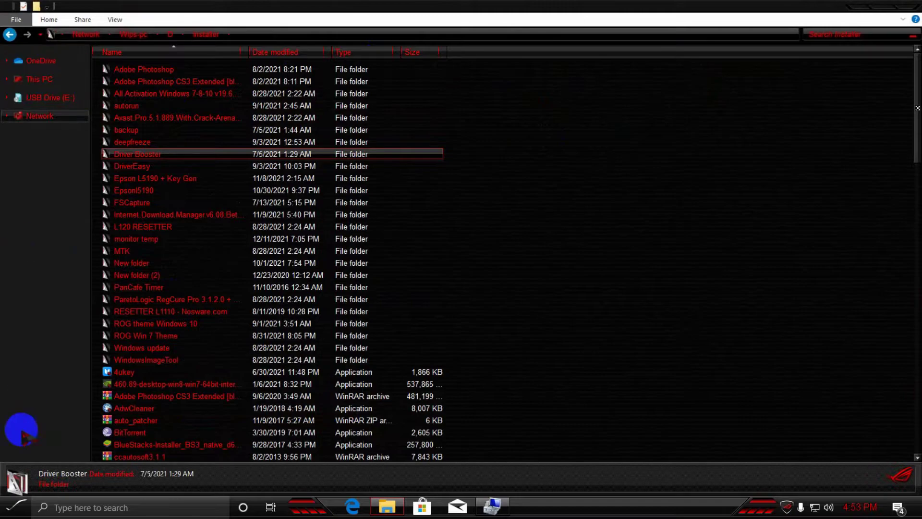
click(12, 508)
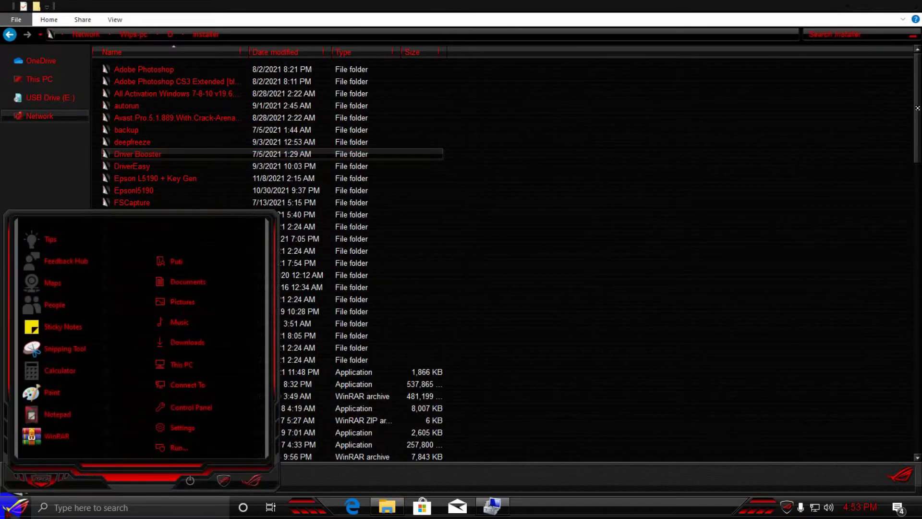
click(197, 283)
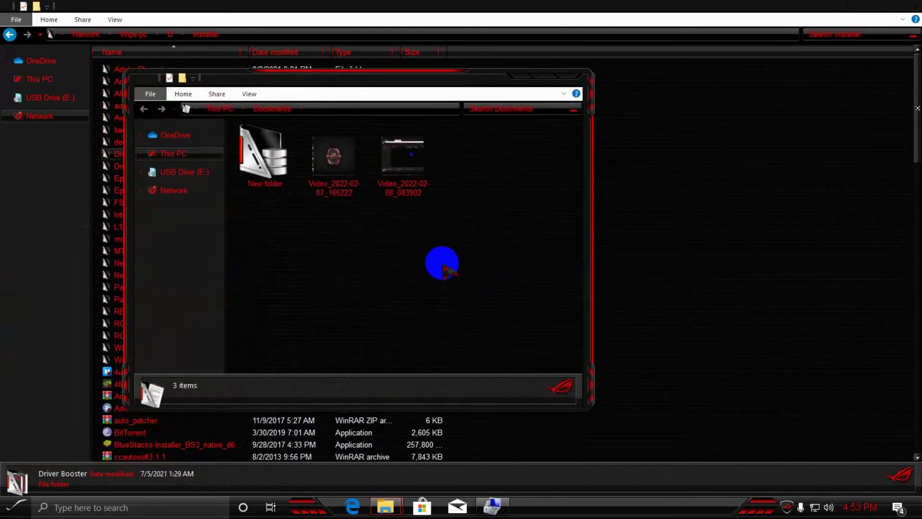
right_click(429, 278)
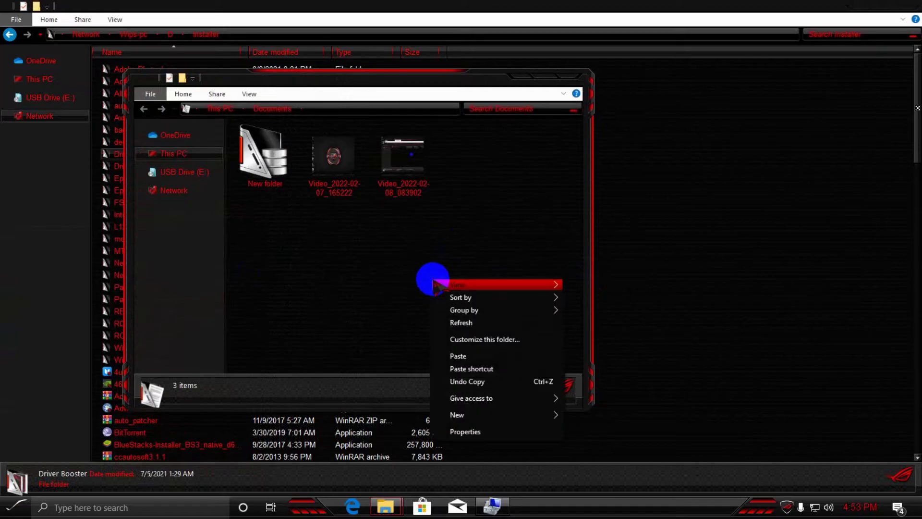
click(463, 357)
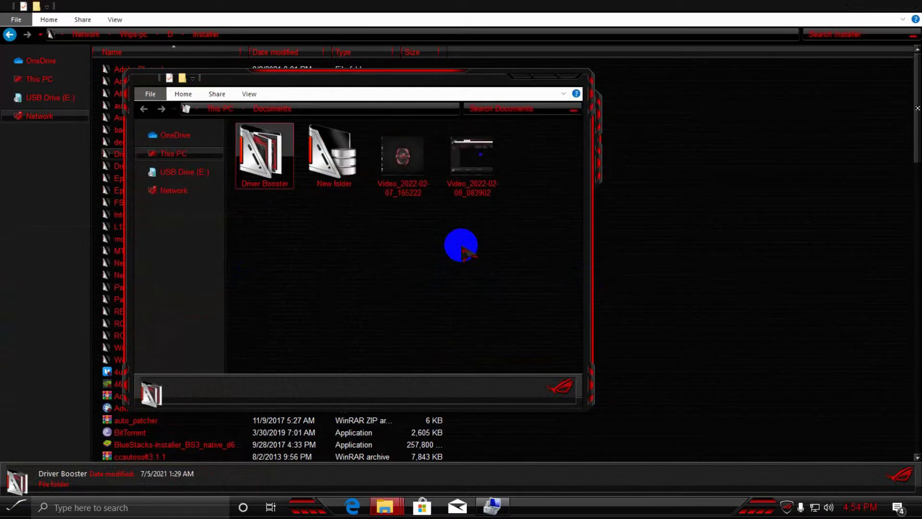
Step: Open the copied Driver Booster folder in Documents and run the DriverBooster application
double_click(262, 153)
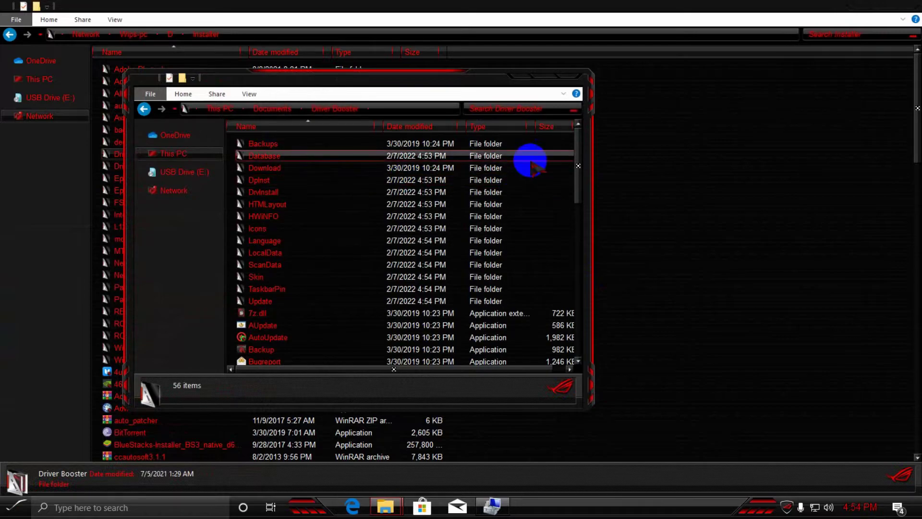
click(143, 109)
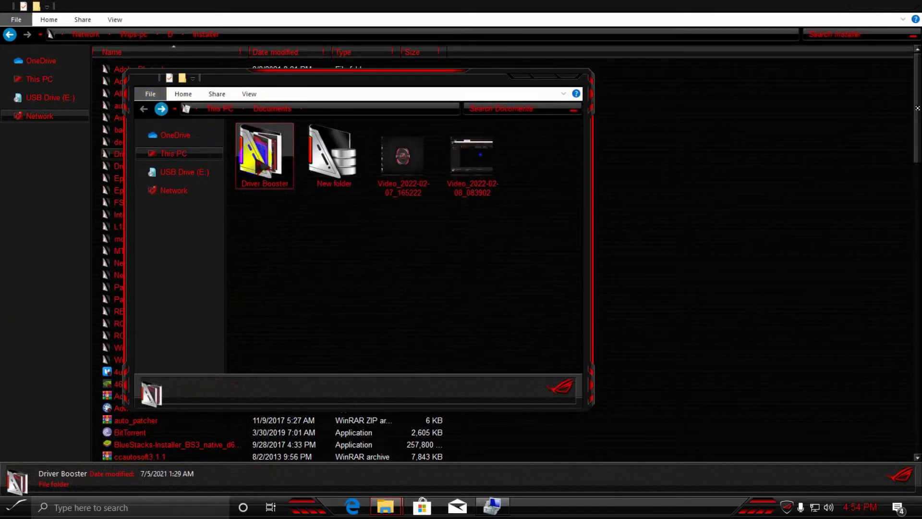
double_click(259, 154)
scroll(332, 231, down, 3)
scroll(332, 233, down, 1)
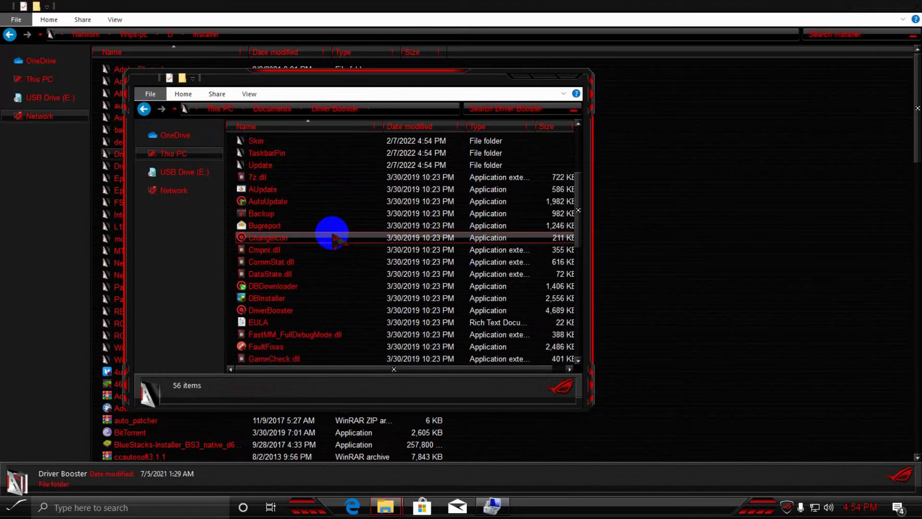
double_click(271, 310)
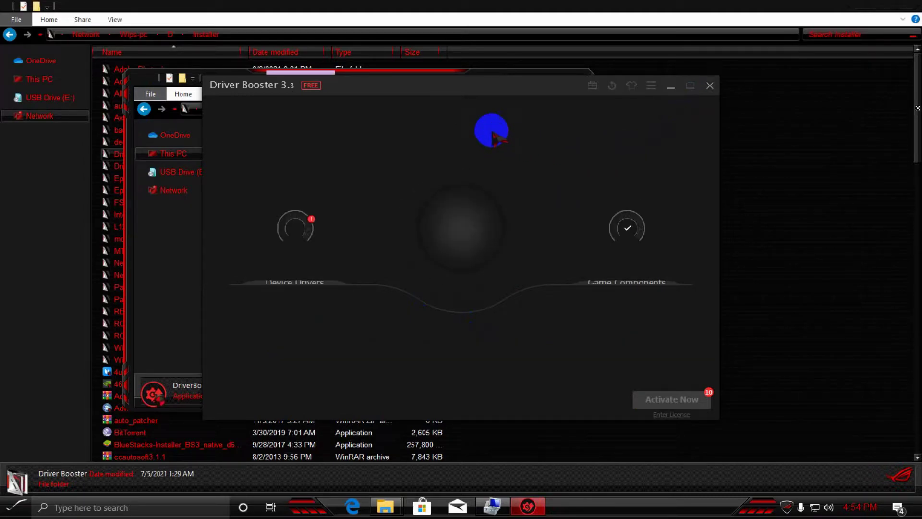
Step: Update all outdated device drivers, accepting the installation notices and enabling Windows System Restore before the drivers are installed
drag(718, 178, 700, 154)
click(660, 120)
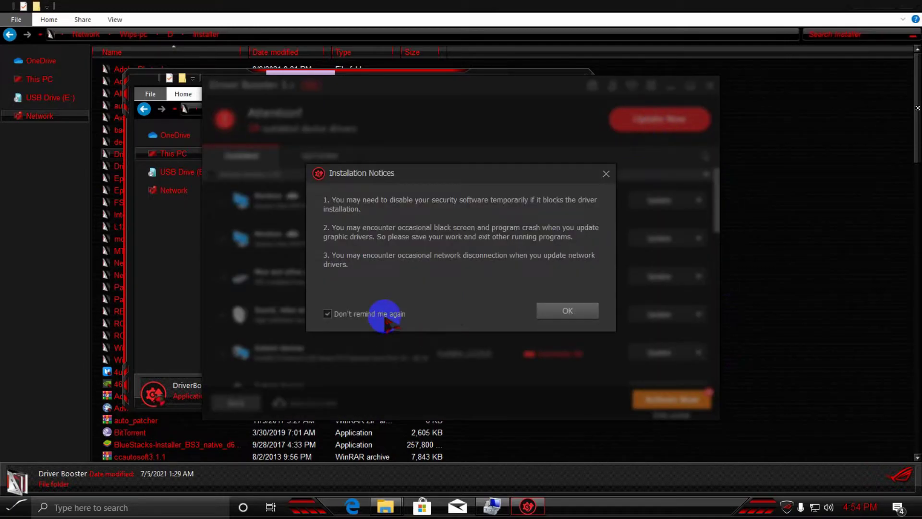
click(565, 310)
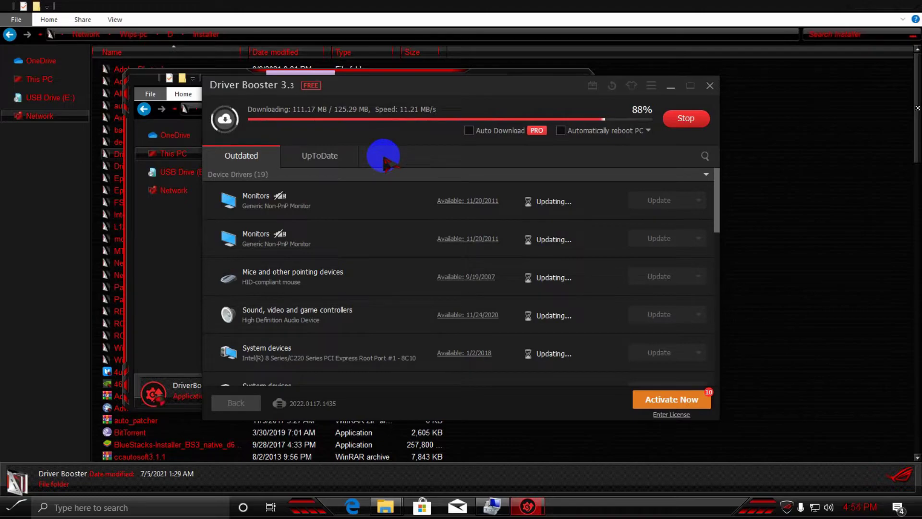
drag(715, 175, 721, 148)
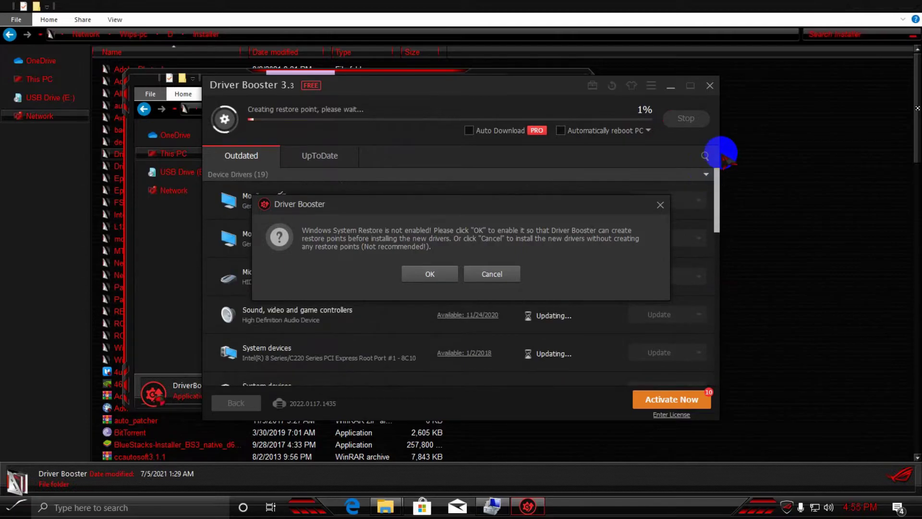
click(451, 276)
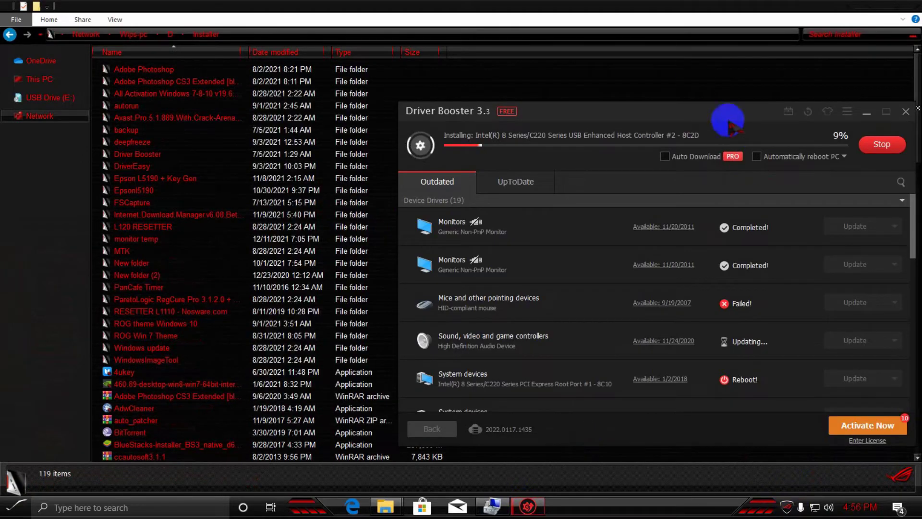
Step: Move the Driver Booster window clear of the network Installer folder window and close that folder window
drag(661, 105, 421, 66)
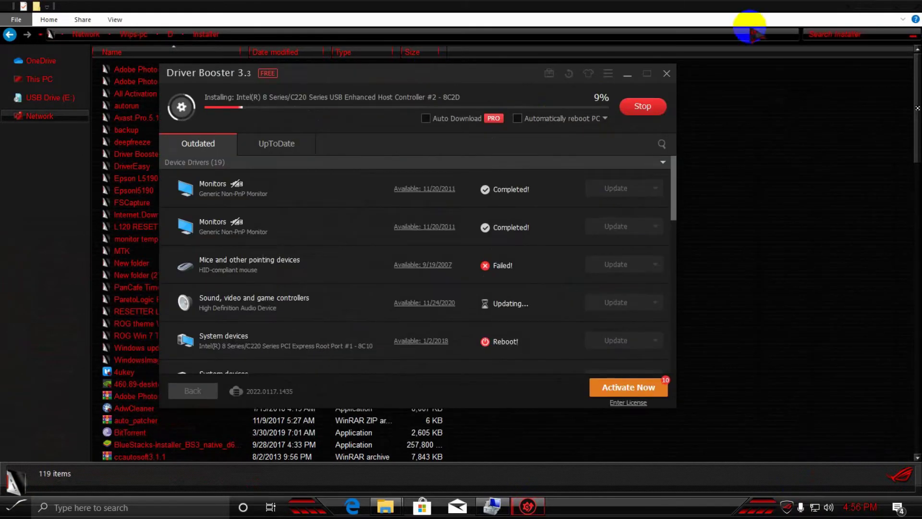
click(905, 6)
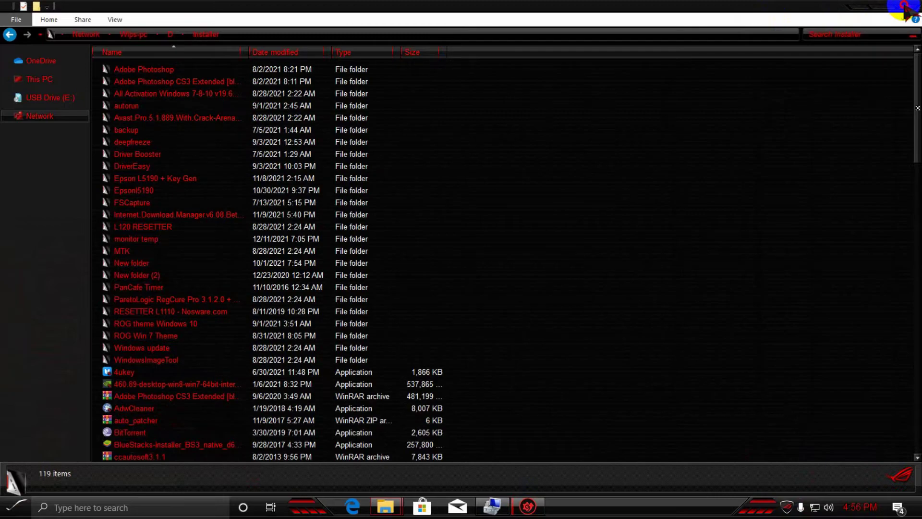
click(906, 9)
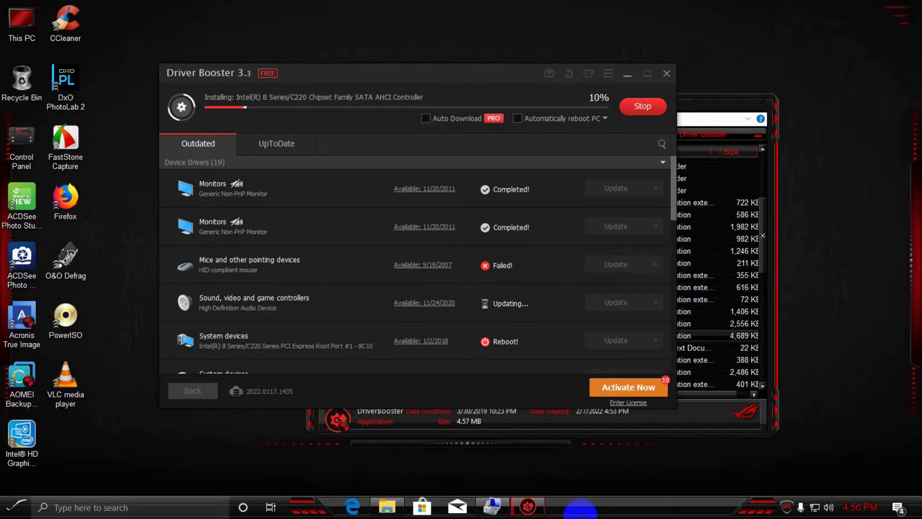
Step: Check the installation status of every outdated device driver in the list, including the drivers still outdated once the update ends
drag(673, 164, 673, 232)
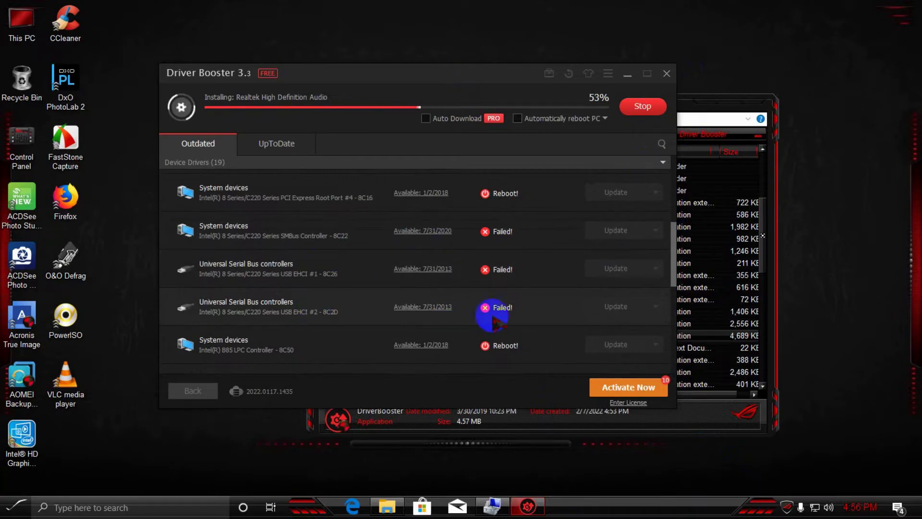
drag(672, 240, 675, 355)
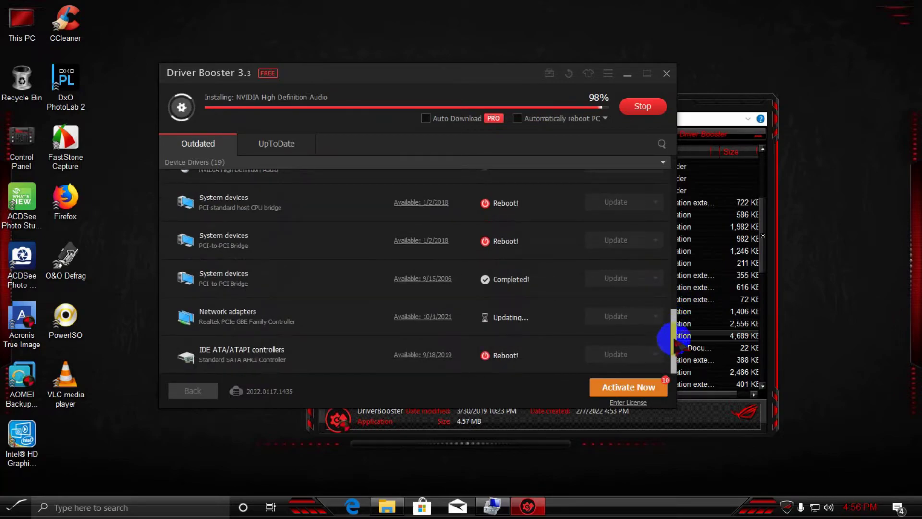
drag(674, 333, 682, 230)
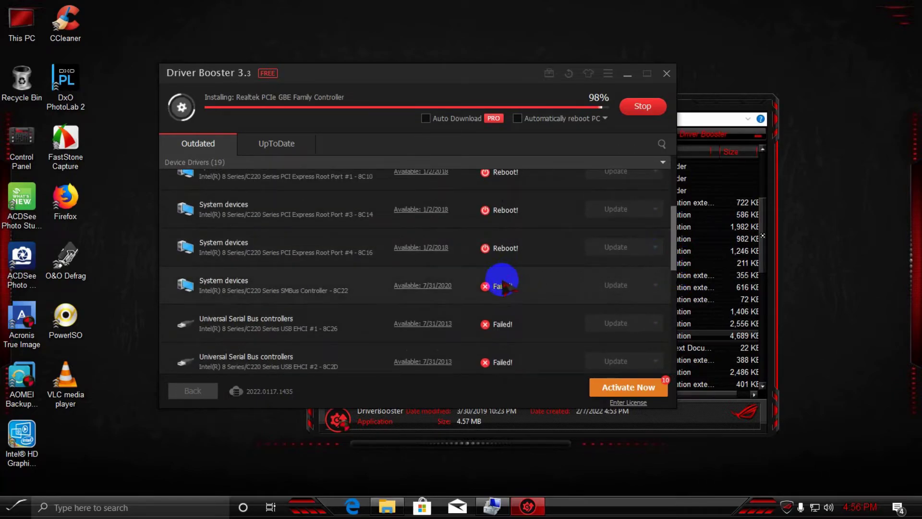
mouse_move(673, 252)
mouse_down()
mouse_move(675, 149)
mouse_move(675, 250)
mouse_up()
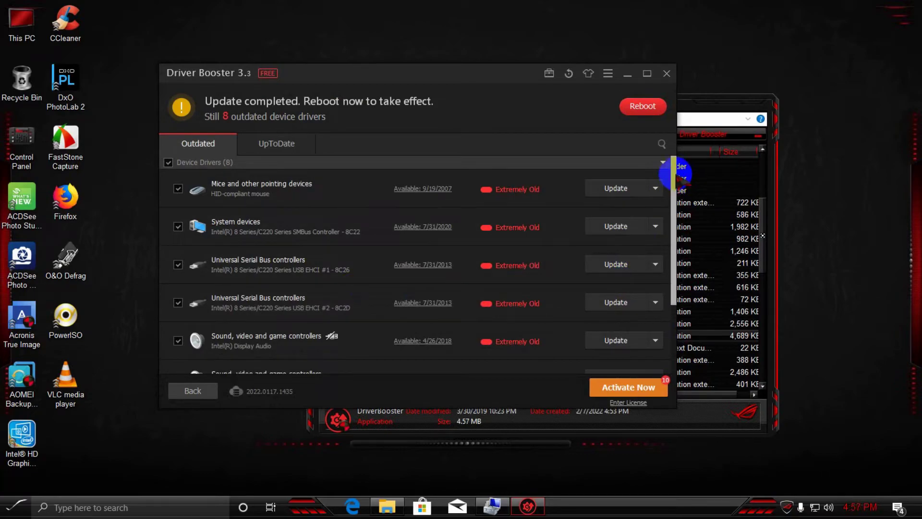
drag(675, 173, 675, 288)
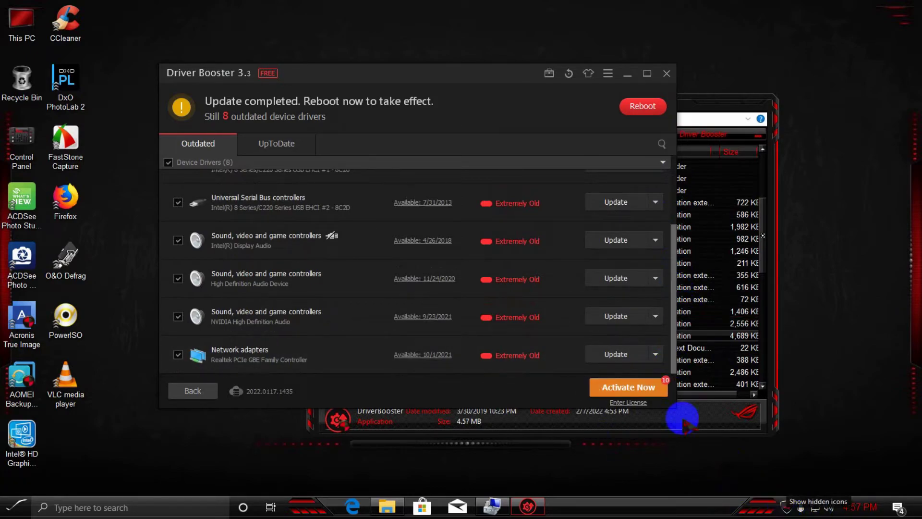
click(787, 507)
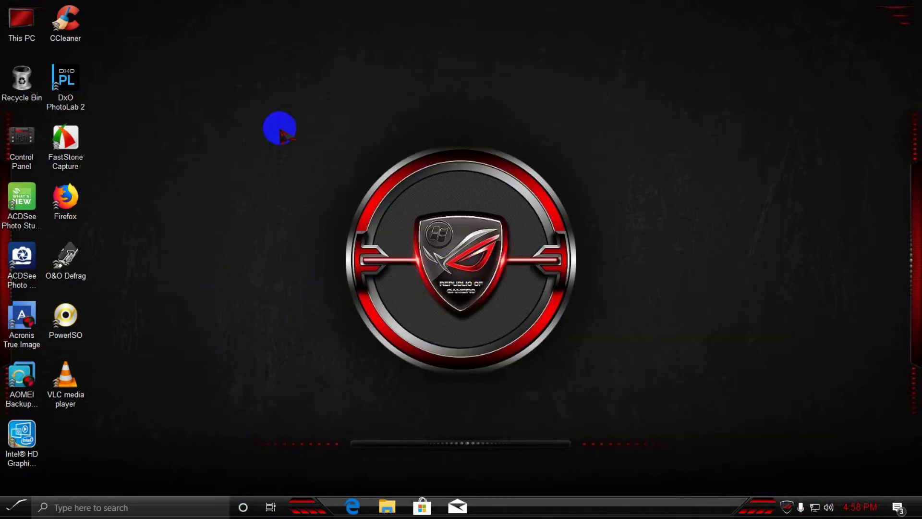
right_click(281, 124)
mouse_move(354, 129)
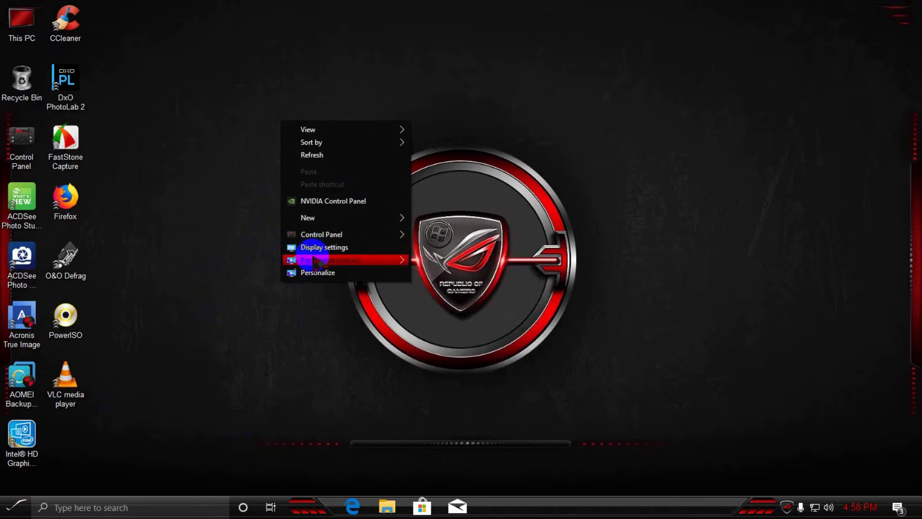
Step: Open Computer Management for This PC, show Device Manager, and move the window toward the middle of the desktop
mouse_move(314, 261)
click(14, 506)
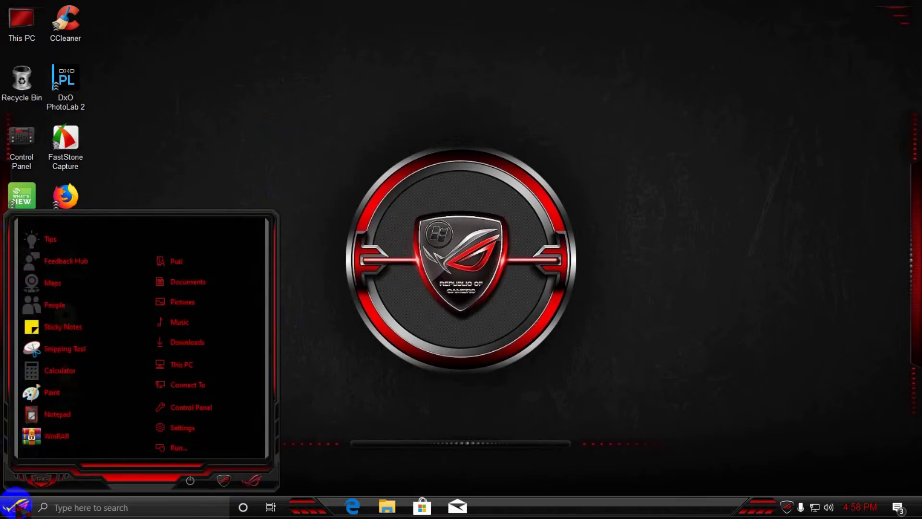
right_click(179, 364)
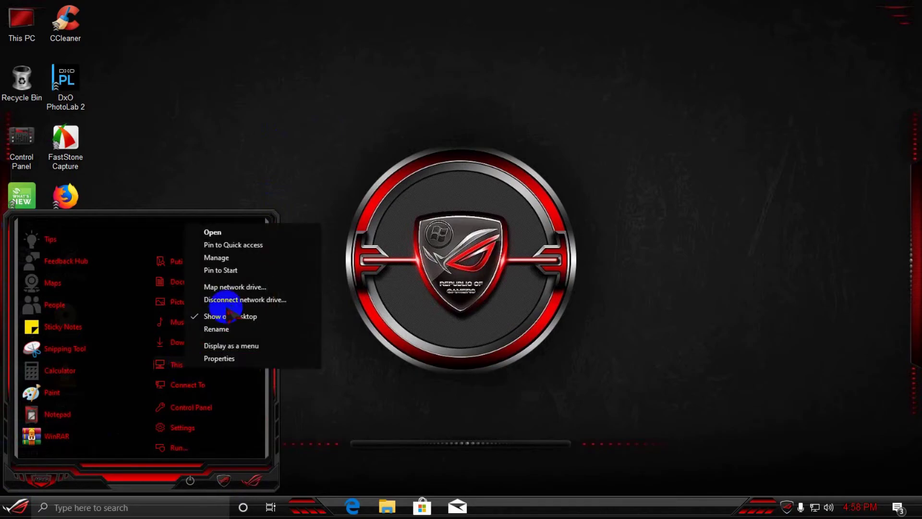
click(229, 259)
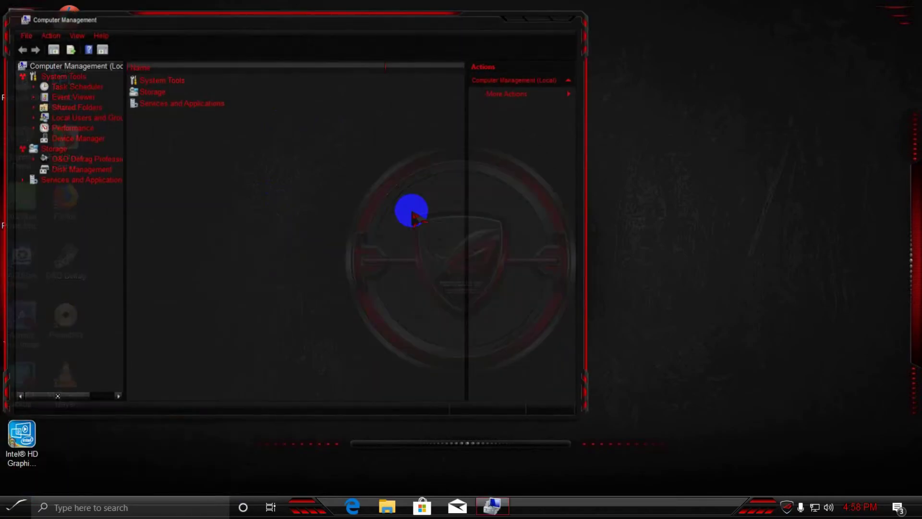
click(75, 139)
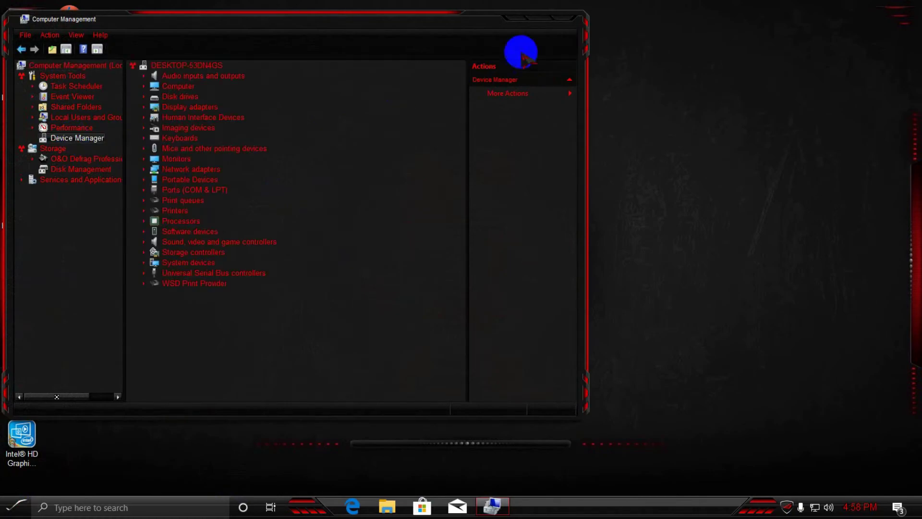
drag(372, 24, 532, 62)
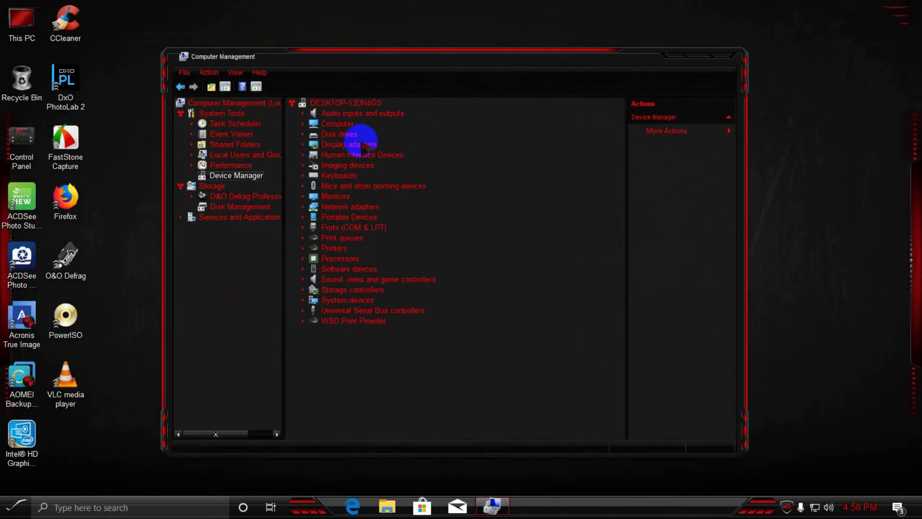
Step: Inspect the devices under Display adapters, including the NVIDIA GeForce GTX 750 Ti, and under Network adapters and Portable Devices
click(303, 144)
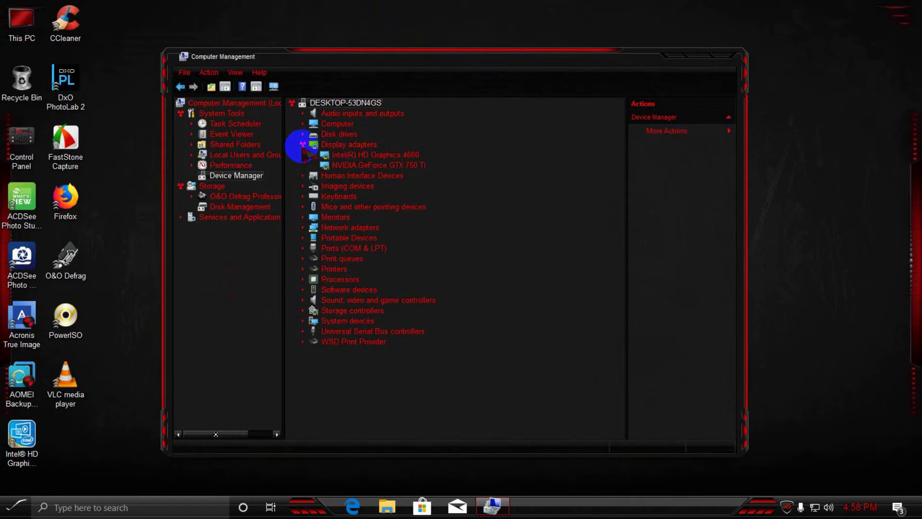
click(387, 164)
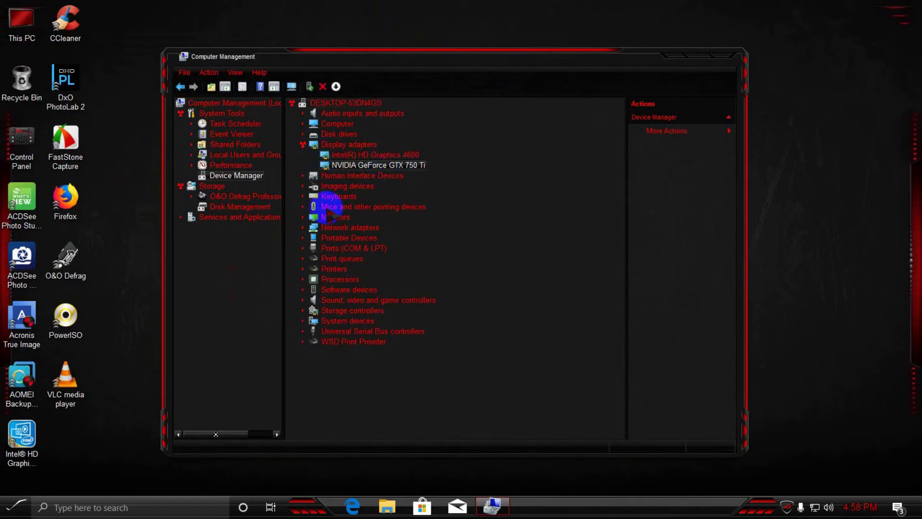
click(302, 227)
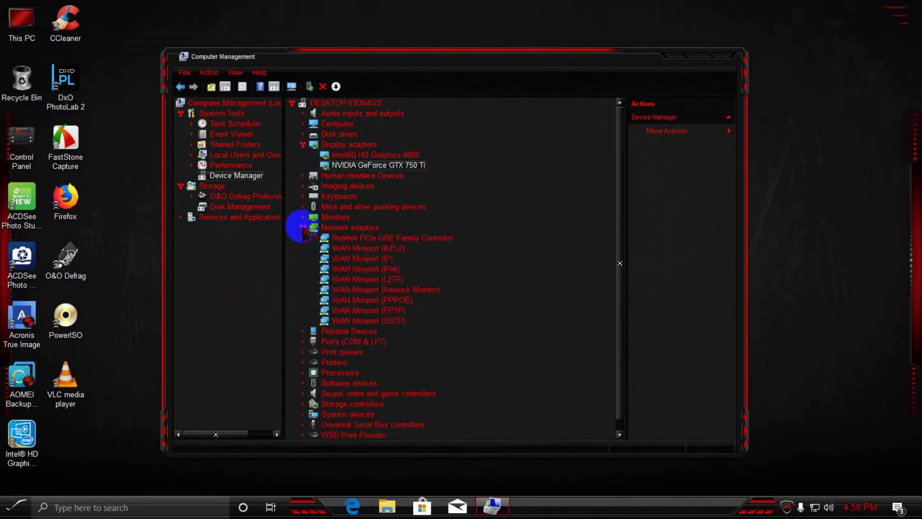
scroll(623, 208, down, 3)
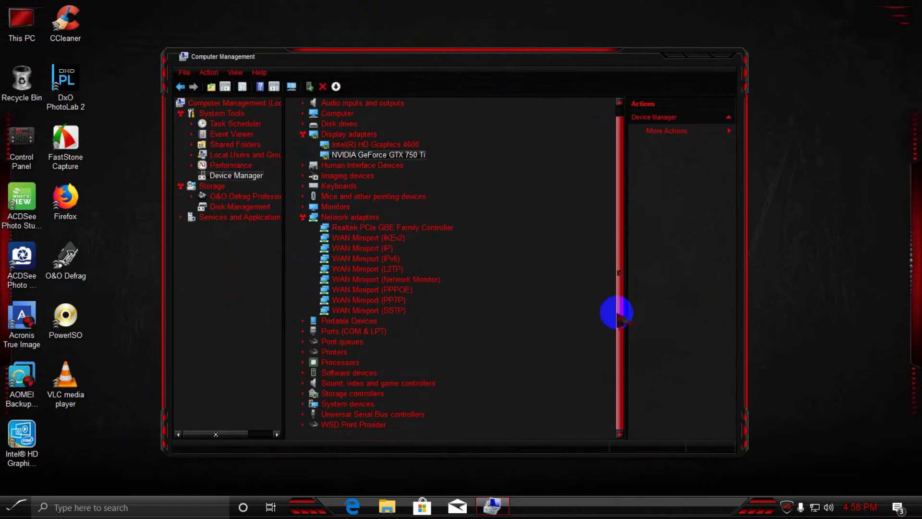
click(303, 321)
click(302, 321)
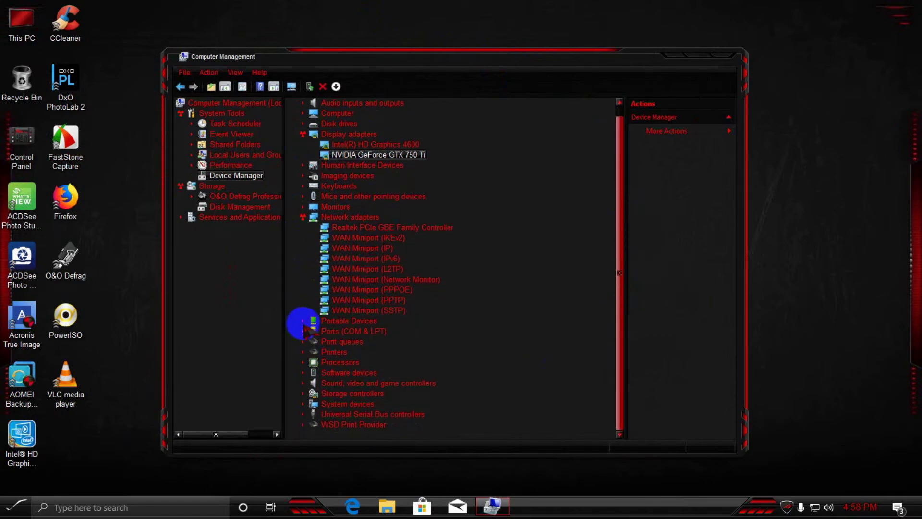
Step: Expand Processors and Sound, video and game controllers, and review the whole device list for driver problems
click(303, 362)
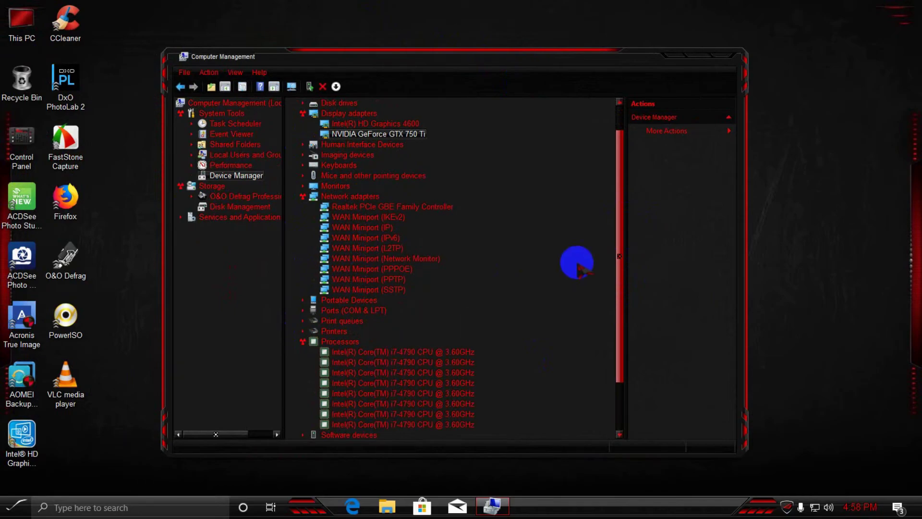
drag(622, 212, 589, 341)
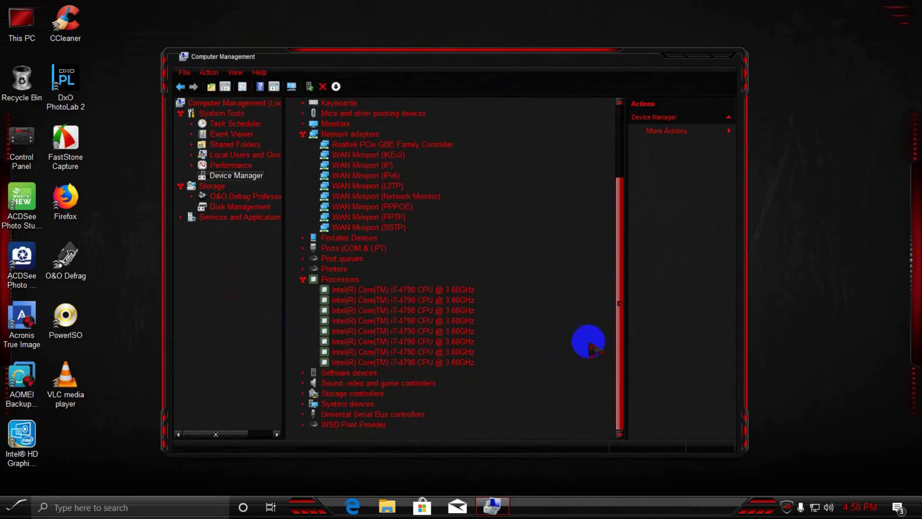
click(303, 383)
drag(623, 190, 623, 119)
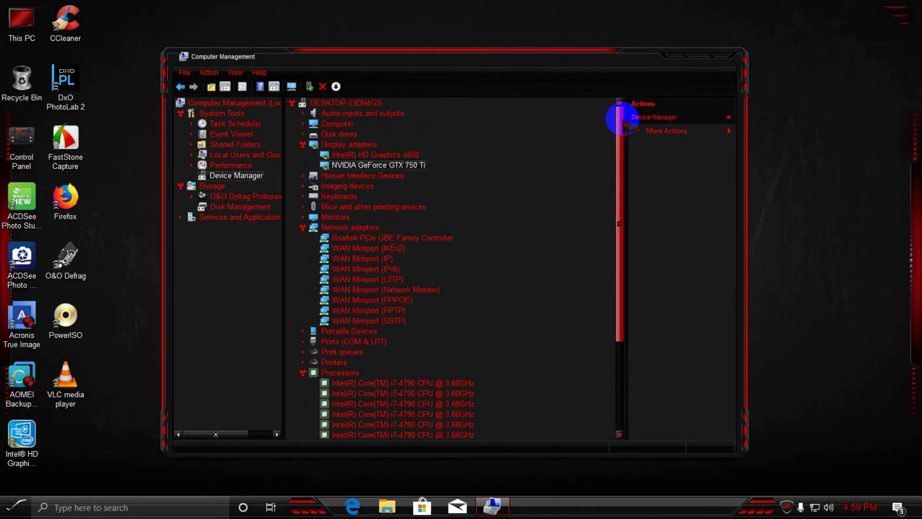
mouse_move(623, 121)
mouse_down()
mouse_move(624, 185)
mouse_move(630, 161)
mouse_move(620, 123)
mouse_move(628, 124)
mouse_move(618, 214)
mouse_move(610, 119)
mouse_move(620, 114)
mouse_up()
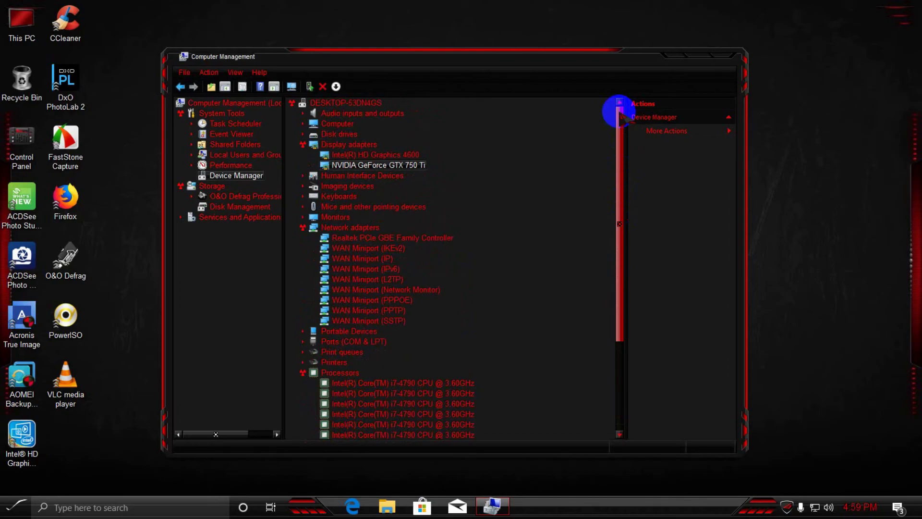
mouse_move(620, 115)
mouse_down()
mouse_move(624, 243)
mouse_move(623, 123)
mouse_up()
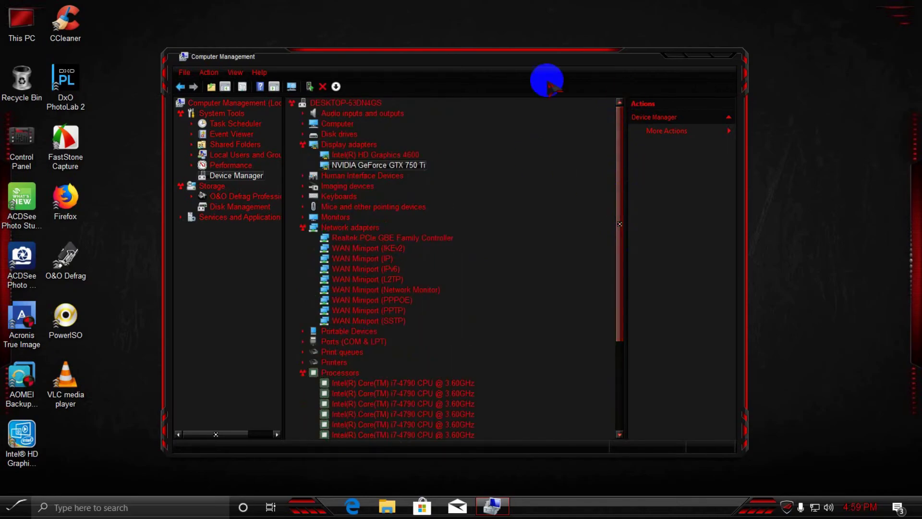
drag(620, 108, 622, 226)
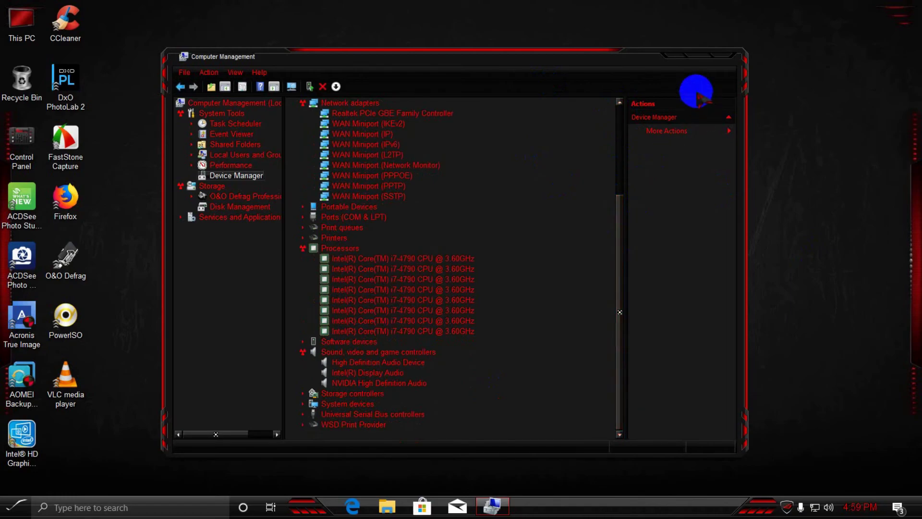
click(715, 61)
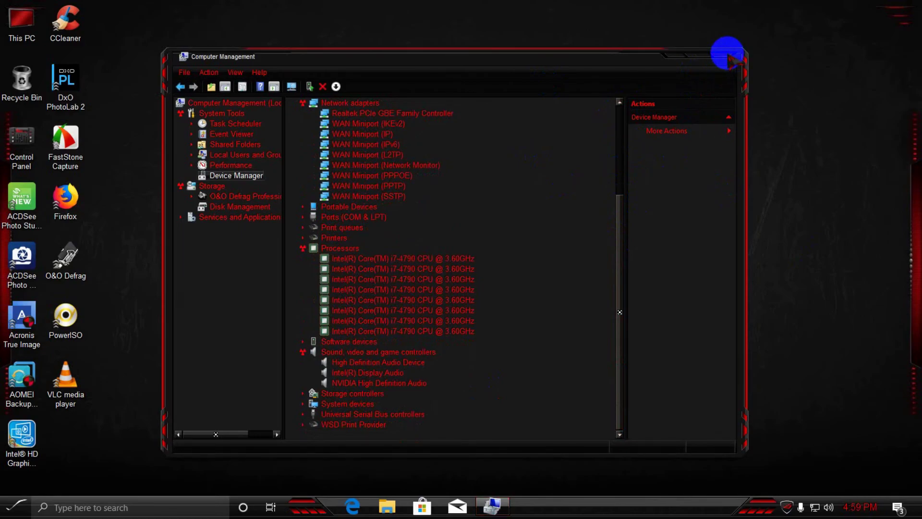
click(780, 504)
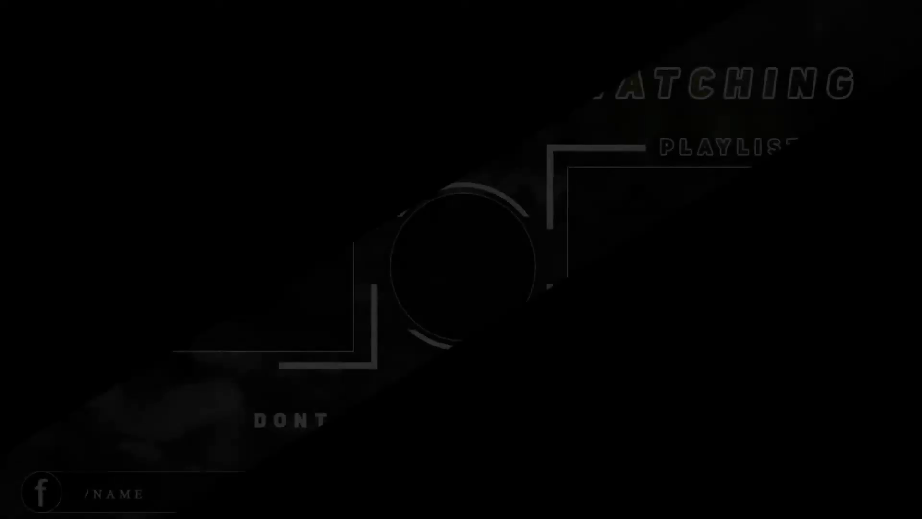